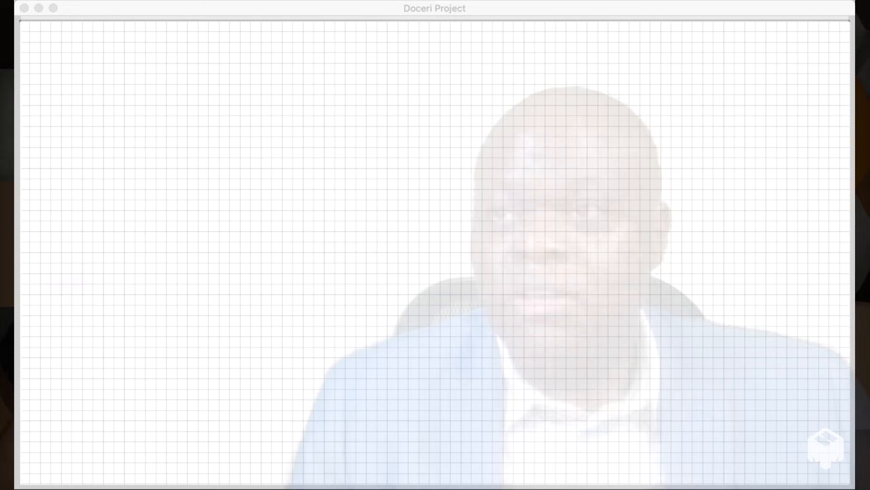
Handwrite the red title "Calculated formula Question" across the top of the page and undo the stray mark below it
drag(192, 34, 191, 79)
drag(213, 58, 215, 86)
drag(232, 31, 227, 88)
drag(266, 59, 294, 82)
drag(311, 38, 305, 86)
mouse_move(334, 64)
mouse_down()
mouse_move(358, 76)
mouse_move(365, 53)
mouse_up()
drag(370, 69, 413, 76)
drag(469, 40, 463, 98)
drag(459, 60, 518, 57)
drag(521, 77, 602, 72)
mouse_move(624, 56)
mouse_down()
mouse_move(614, 71)
mouse_move(637, 69)
mouse_up()
drag(737, 189, 731, 202)
mouse_move(707, 37)
mouse_down()
mouse_move(698, 38)
mouse_move(719, 76)
mouse_move(789, 73)
mouse_up()
drag(798, 54, 818, 75)
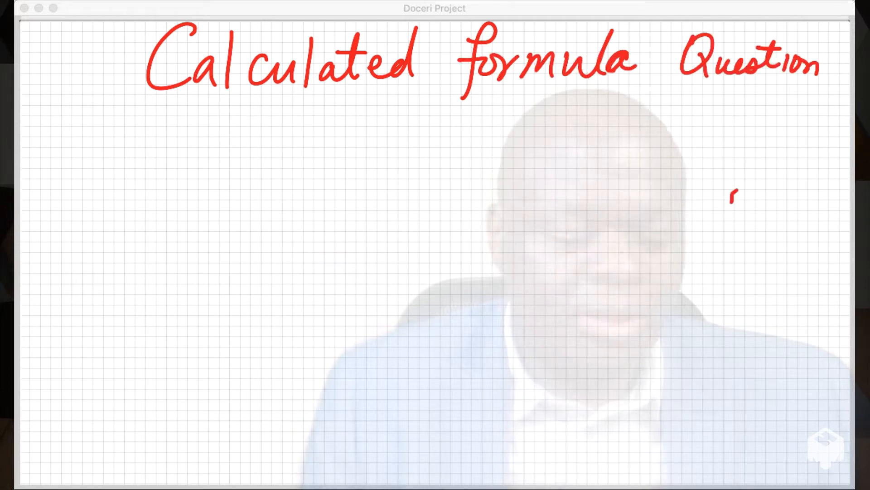
key(super+z)
click(786, 35)
Handwrite "A plane accelerates uniformly" in black as the first line of the problem below the title
drag(92, 132, 76, 163)
drag(164, 140, 185, 154)
drag(196, 119, 190, 162)
drag(224, 144, 280, 157)
mouse_move(353, 140)
mouse_down()
mouse_move(338, 154)
mouse_move(379, 155)
mouse_up()
mouse_move(396, 139)
mouse_down()
mouse_move(390, 154)
mouse_move(534, 154)
mouse_move(575, 145)
mouse_up()
drag(619, 136, 678, 147)
click(675, 118)
mouse_move(709, 118)
mouse_down()
mouse_move(691, 158)
mouse_move(709, 134)
mouse_move(736, 136)
mouse_up()
mouse_move(744, 136)
mouse_down()
mouse_move(763, 132)
mouse_move(811, 172)
mouse_up()
Handwrite "from rest at a rate of 10 m/s²." in black as the second line of the problem
drag(80, 195, 59, 244)
drag(55, 218, 129, 236)
drag(187, 222, 254, 226)
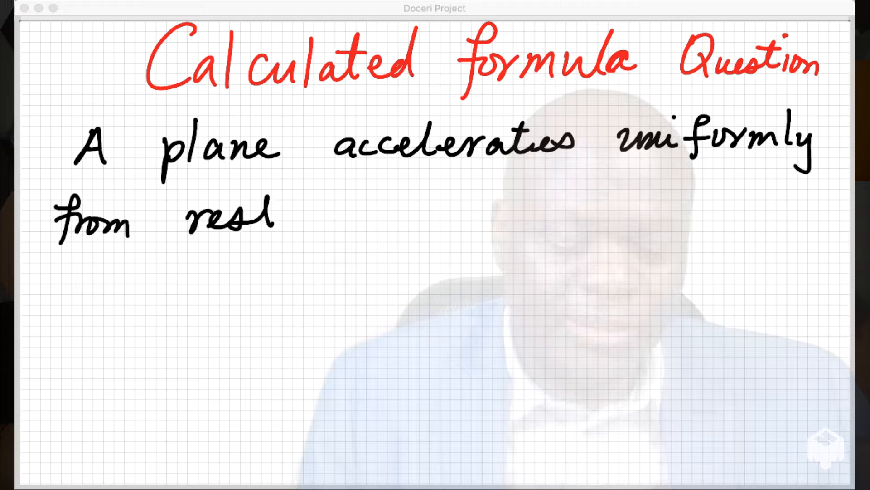
drag(269, 196, 274, 224)
drag(254, 213, 280, 208)
drag(363, 204, 365, 222)
drag(378, 190, 385, 222)
drag(365, 202, 387, 200)
drag(460, 202, 462, 218)
drag(496, 202, 517, 197)
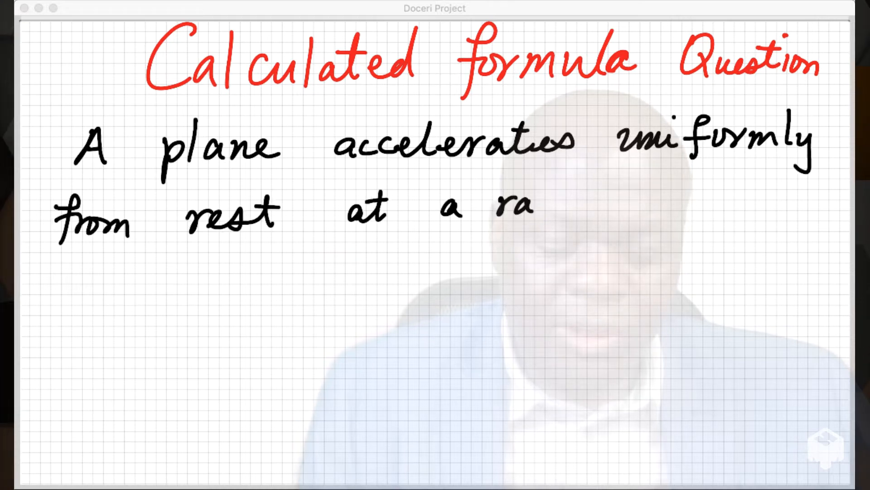
drag(555, 177, 561, 211)
drag(534, 193, 563, 189)
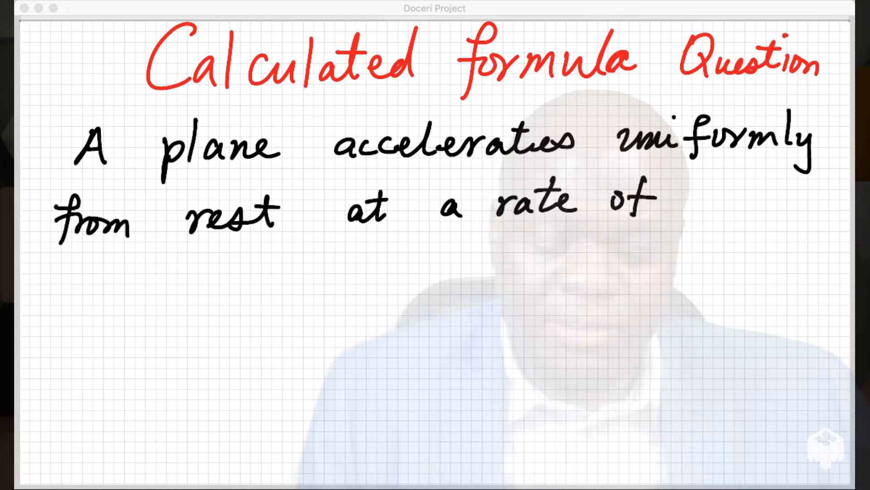
drag(707, 179, 705, 180)
drag(720, 186, 744, 201)
drag(755, 169, 740, 212)
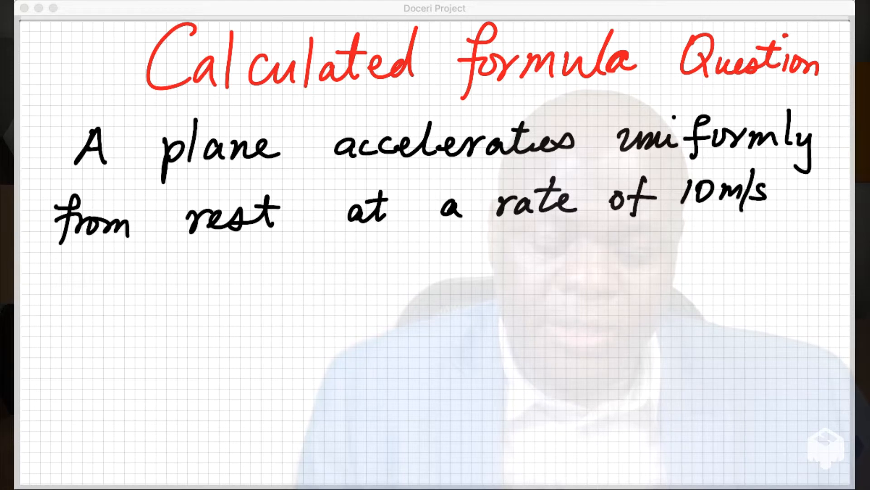
Handwrite "Calculate its speed at the end" in black as the third line of the problem
drag(97, 267, 97, 292)
drag(121, 278, 122, 295)
drag(132, 260, 132, 295)
mouse_move(163, 279)
mouse_down()
mouse_move(164, 294)
mouse_move(187, 293)
mouse_up()
mouse_move(196, 260)
mouse_down()
mouse_move(194, 294)
mouse_move(225, 295)
mouse_up()
mouse_move(236, 262)
mouse_down()
mouse_move(241, 297)
mouse_move(254, 273)
mouse_up()
drag(245, 285, 270, 286)
drag(321, 273, 348, 285)
mouse_move(338, 271)
mouse_down()
mouse_move(361, 269)
mouse_move(363, 279)
mouse_up()
click(328, 254)
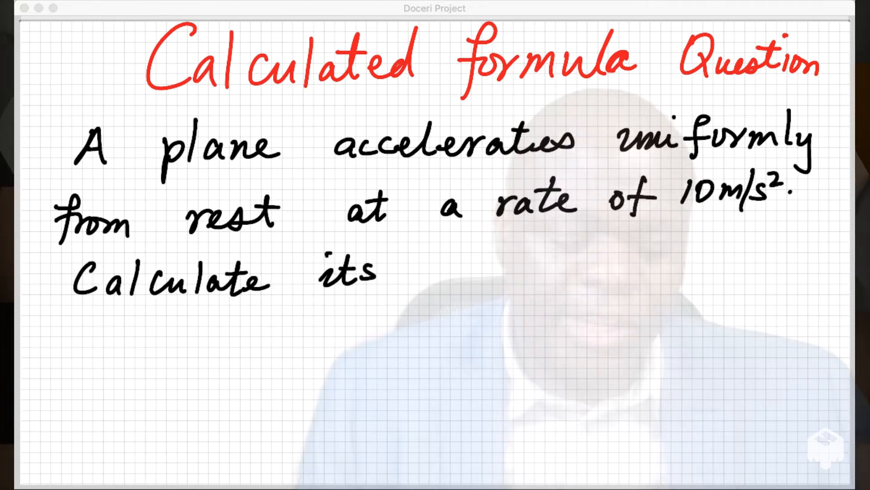
drag(454, 259, 443, 277)
mouse_move(463, 266)
mouse_down()
mouse_move(467, 280)
mouse_move(519, 278)
mouse_move(550, 251)
mouse_up()
drag(612, 263, 610, 276)
mouse_move(627, 252)
mouse_down()
mouse_move(630, 275)
mouse_move(639, 259)
mouse_up()
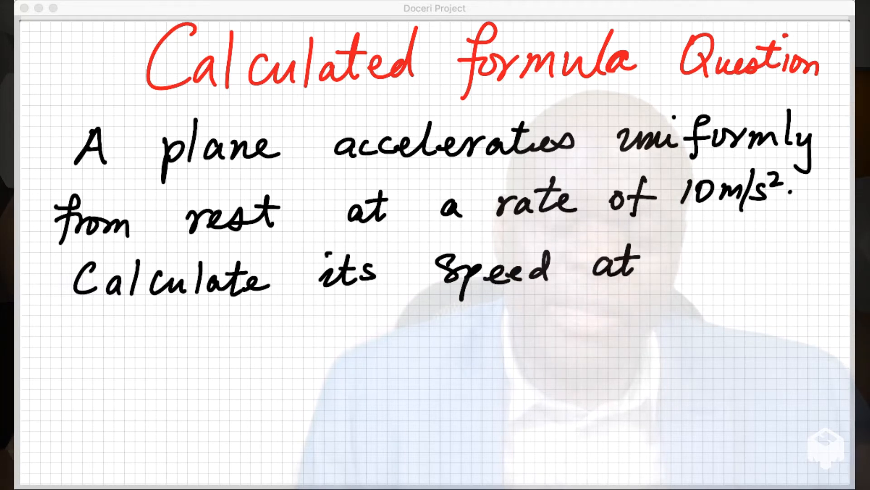
drag(678, 237, 670, 269)
drag(680, 261, 786, 262)
drag(788, 253, 827, 263)
Complete the problem statement by handwriting "of a 200m runway" on the fourth line
drag(92, 335, 98, 367)
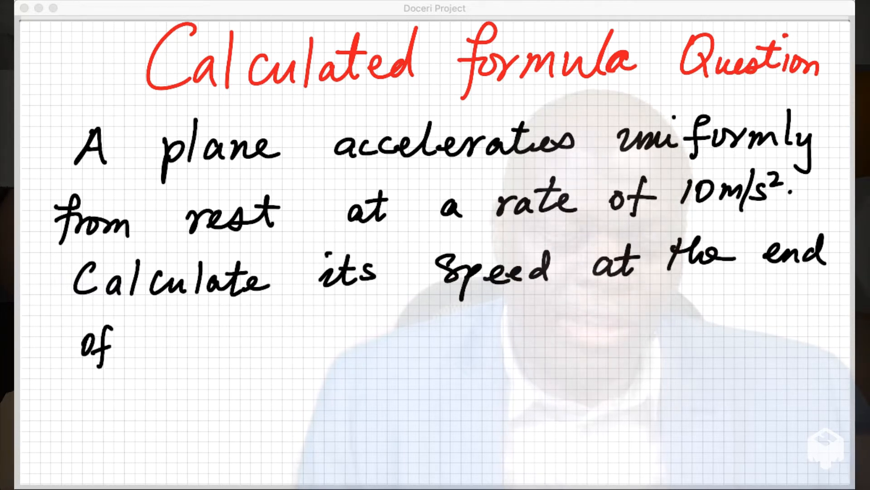
drag(175, 344, 176, 359)
drag(235, 334, 256, 353)
drag(266, 336, 322, 353)
drag(384, 349, 402, 333)
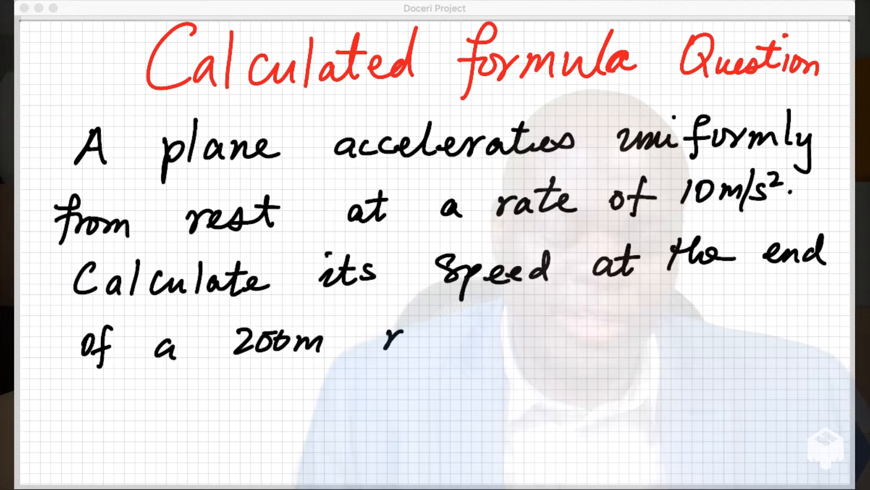
drag(530, 334, 534, 346)
drag(540, 333, 547, 368)
click(573, 339)
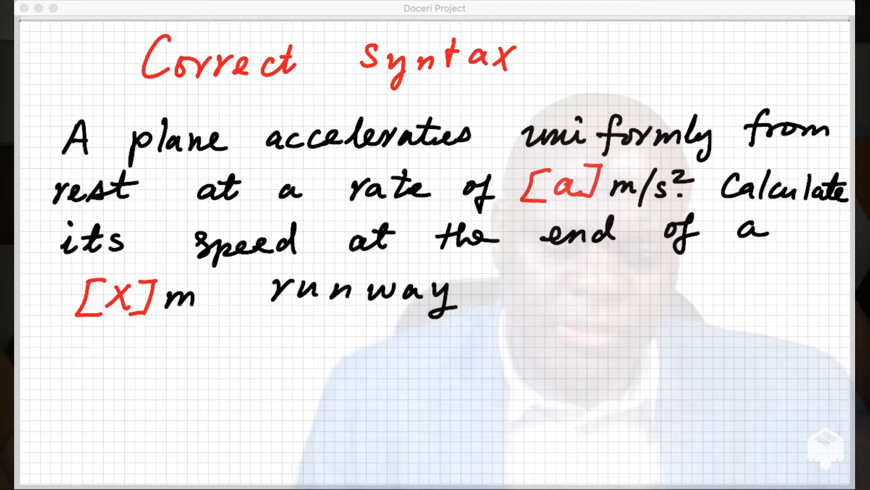
Handwrite the heading "Solution:" in red at the top of a blank page
key(super+z)
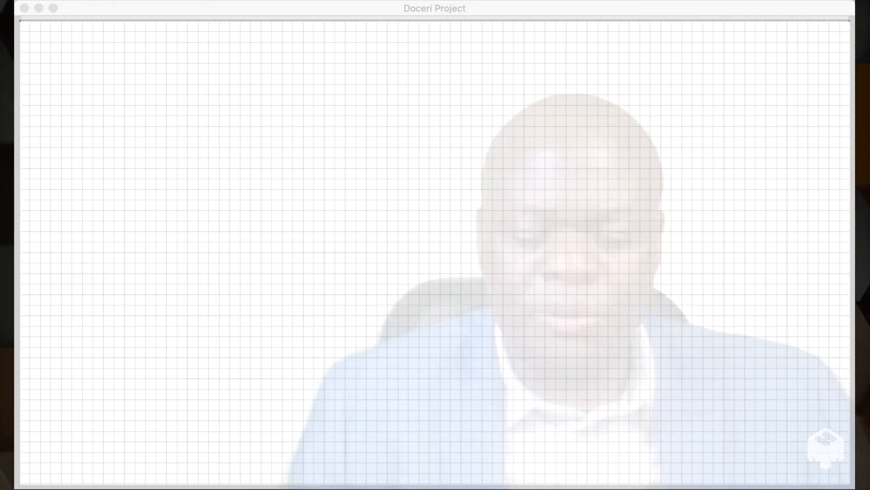
drag(180, 41, 151, 84)
drag(199, 66, 200, 68)
mouse_move(226, 44)
mouse_down()
mouse_move(247, 64)
mouse_move(331, 81)
mouse_up()
drag(294, 44, 296, 46)
Handwrite "From kinematic equations for" in black below the Solution heading
drag(61, 136, 78, 134)
drag(86, 137, 113, 135)
drag(115, 136, 138, 148)
drag(198, 110, 185, 141)
drag(222, 116, 213, 141)
drag(217, 129, 222, 142)
mouse_move(224, 115)
mouse_down()
mouse_move(268, 139)
mouse_move(376, 136)
mouse_up()
drag(408, 120, 512, 158)
drag(521, 127, 567, 132)
drag(575, 116, 608, 131)
drag(612, 124, 653, 131)
drag(611, 100, 612, 101)
mouse_move(714, 98)
mouse_down()
mouse_move(710, 122)
mouse_move(750, 114)
mouse_up()
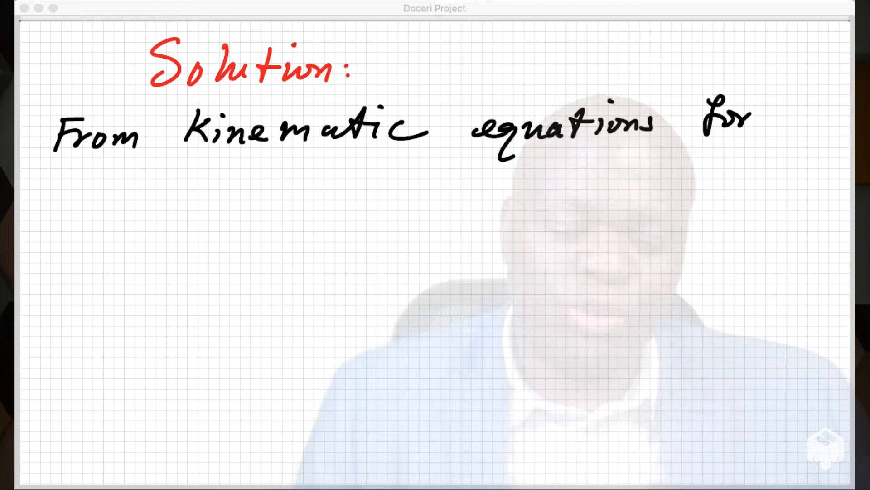
Continue the sentence on the second line by handwriting "uniformly accelerated motion:" in black
drag(51, 186, 107, 199)
drag(138, 172, 123, 211)
drag(129, 192, 204, 199)
drag(209, 175, 225, 225)
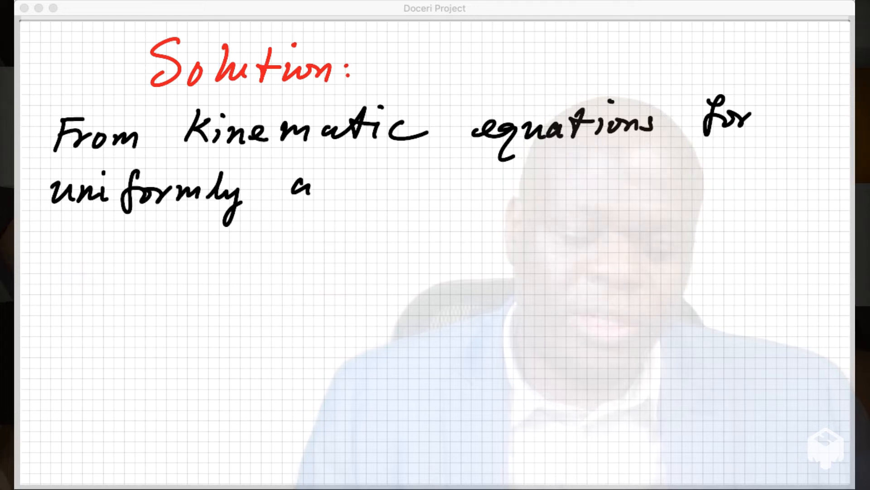
drag(318, 183, 394, 190)
mouse_move(397, 181)
mouse_down()
mouse_move(431, 177)
mouse_move(458, 186)
mouse_up()
mouse_move(465, 163)
mouse_down()
mouse_move(478, 184)
mouse_move(496, 181)
mouse_up()
drag(501, 181, 519, 156)
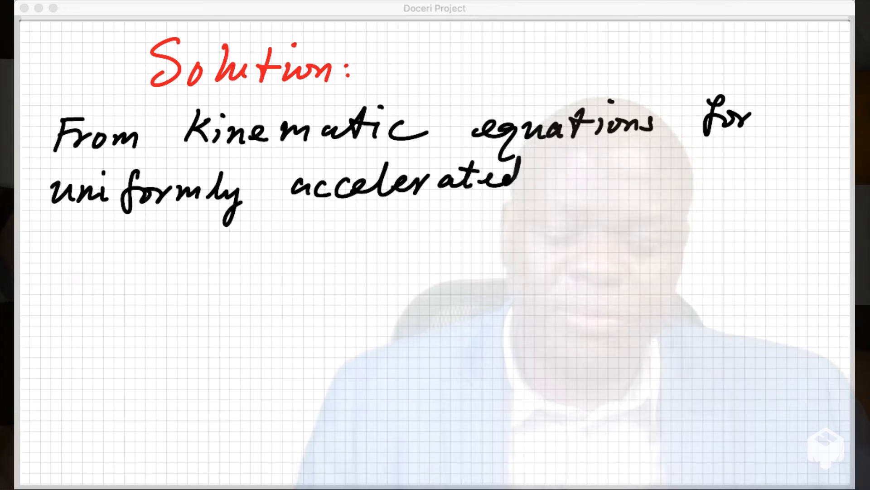
mouse_move(588, 179)
mouse_down()
mouse_move(635, 182)
mouse_move(657, 153)
mouse_move(716, 175)
mouse_up()
drag(730, 164, 731, 178)
Write the equation V² = V₀² + 2aΔX in red and strike the V₀² term to 0 with a black arrow
drag(106, 246, 88, 272)
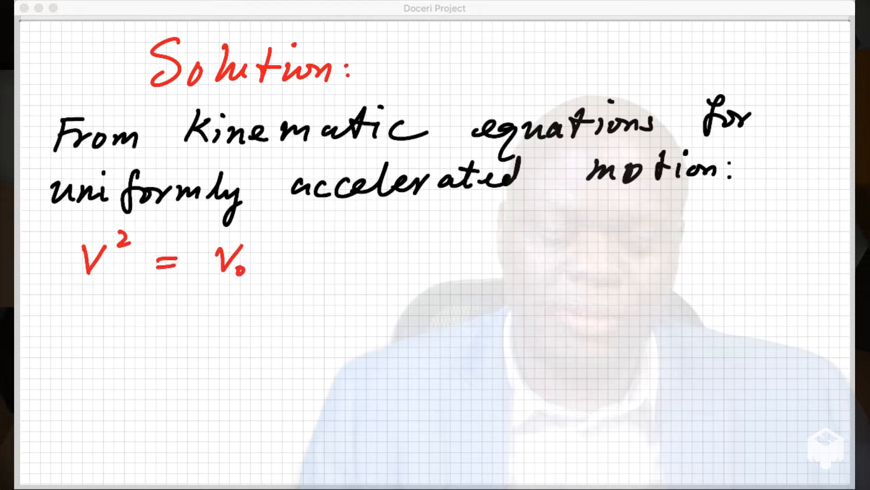
drag(255, 235, 303, 256)
drag(295, 248, 290, 270)
drag(327, 244, 347, 261)
mouse_move(369, 246)
mouse_down()
mouse_move(373, 259)
mouse_move(426, 255)
mouse_up()
drag(427, 232, 408, 256)
mouse_move(195, 280)
mouse_down()
mouse_move(277, 233)
mouse_move(276, 247)
mouse_up()
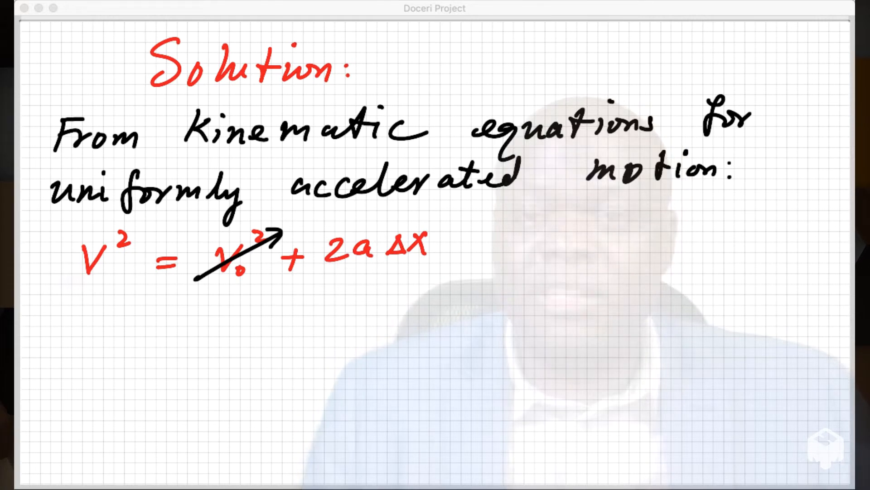
drag(303, 222, 302, 223)
Write the solved expression for V in black below the kinematic equation, beginning with "∴ V ="
click(65, 345)
click(51, 369)
click(73, 369)
drag(159, 338, 181, 339)
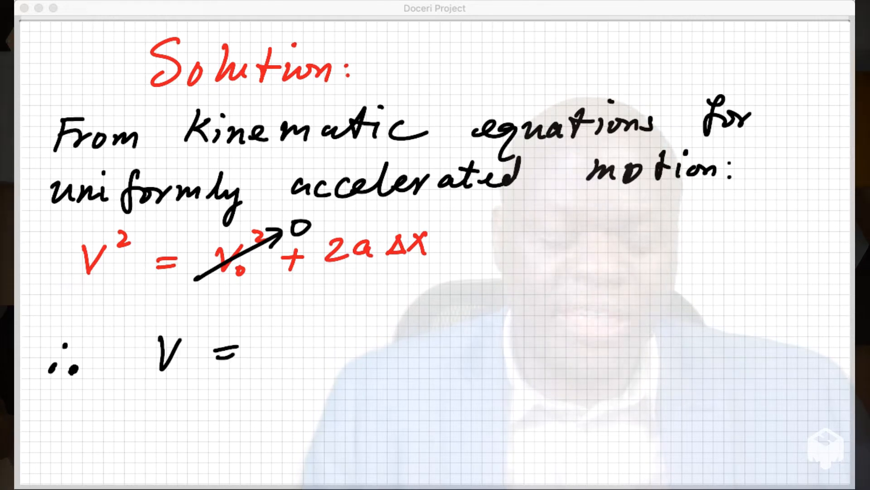
drag(311, 317, 472, 307)
drag(335, 335, 357, 351)
mouse_move(412, 323)
mouse_down()
mouse_move(402, 343)
mouse_move(446, 342)
mouse_move(431, 343)
mouse_up()
drag(133, 289, 494, 399)
drag(471, 309, 472, 321)
click(601, 431)
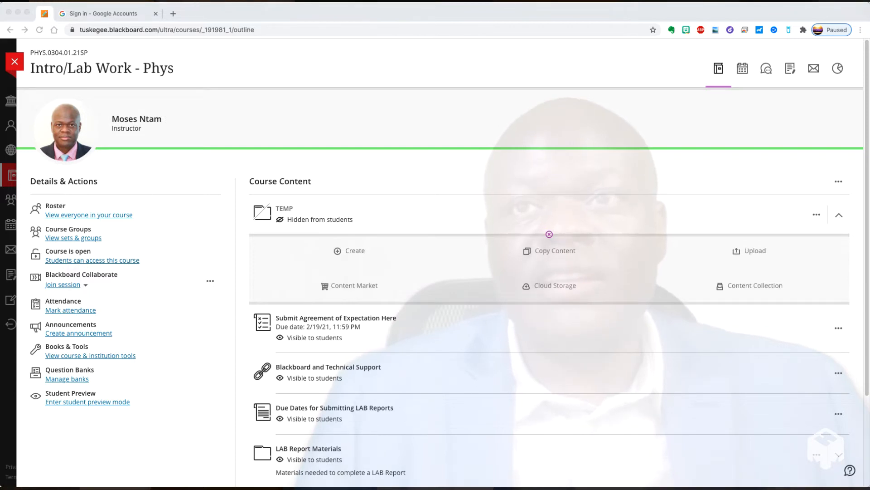
click(549, 214)
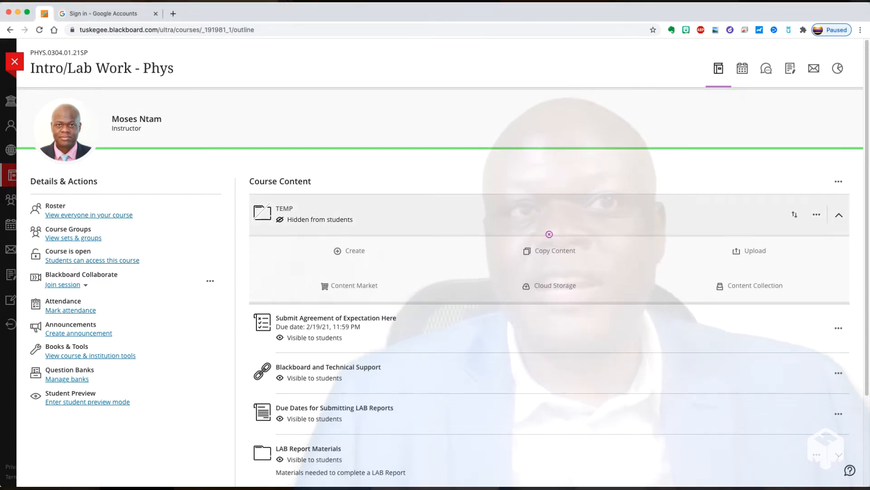
click(549, 234)
click(839, 214)
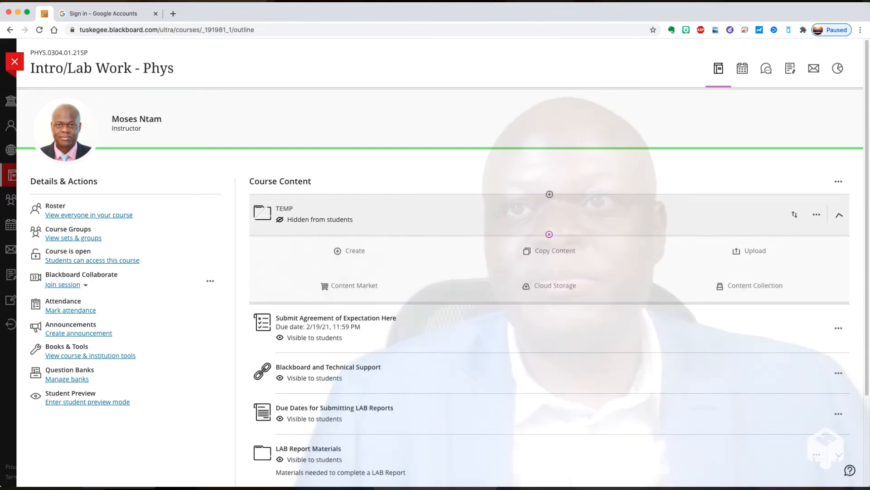
click(549, 234)
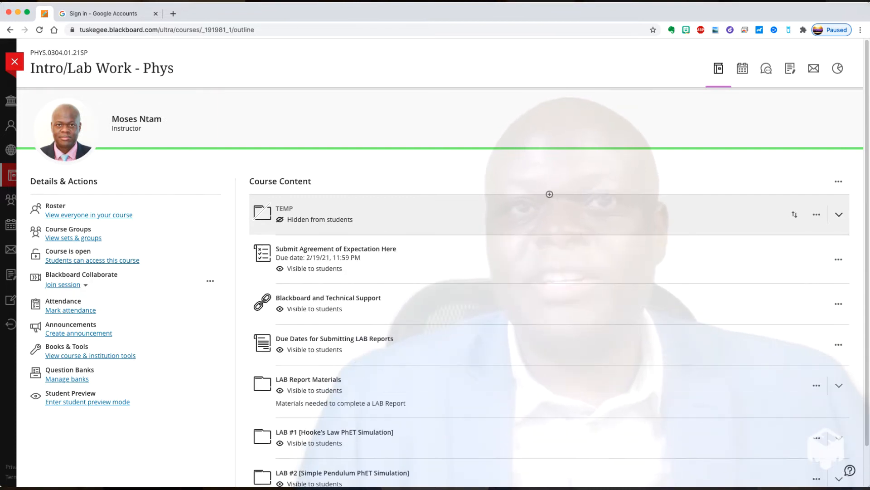
click(549, 194)
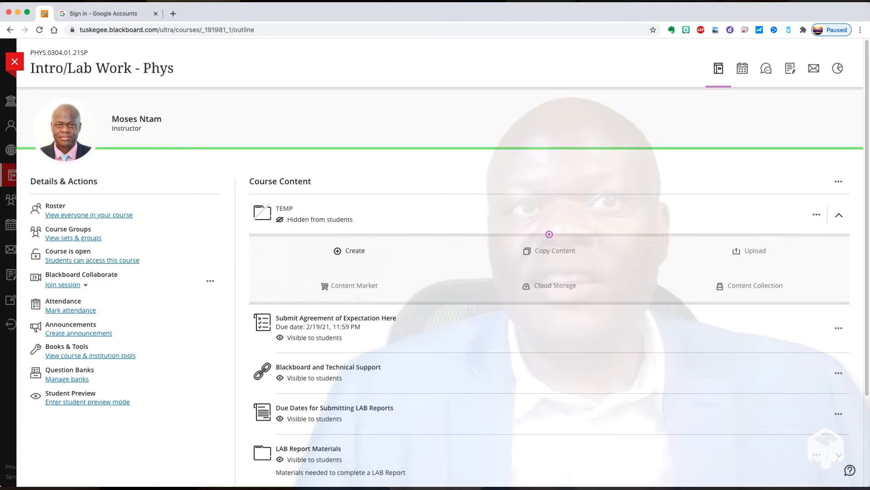
Create a new test inside the TEMP folder and name it "Calculated formula Example"
click(350, 250)
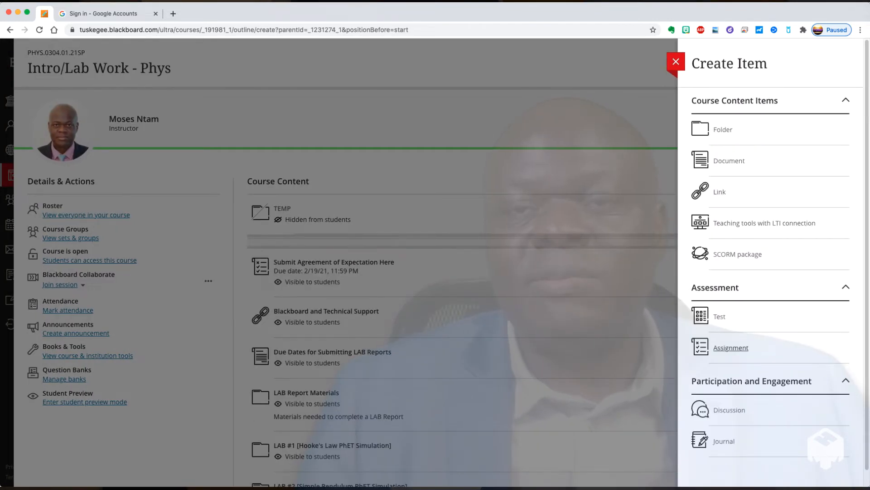
click(719, 316)
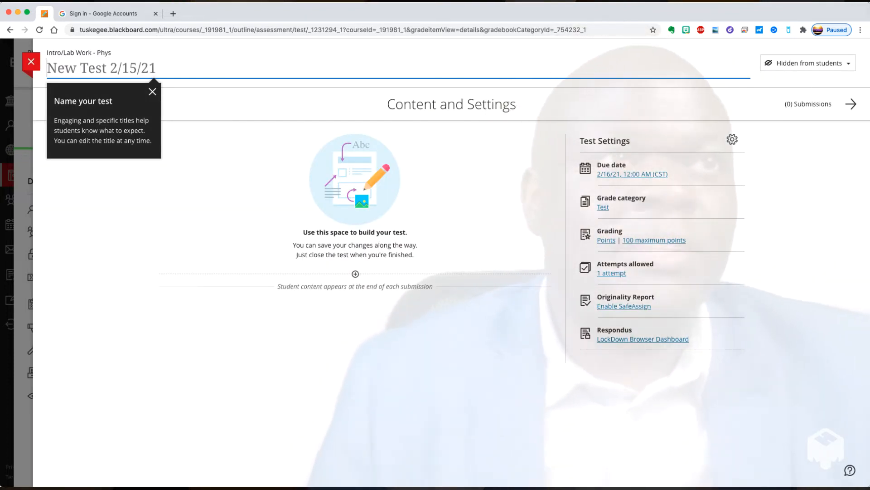
text(C)
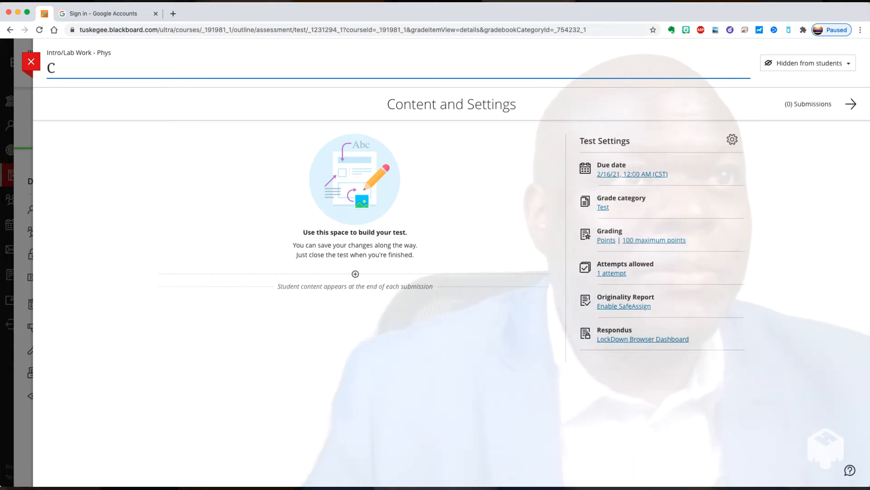
key(Down)
key(Return)
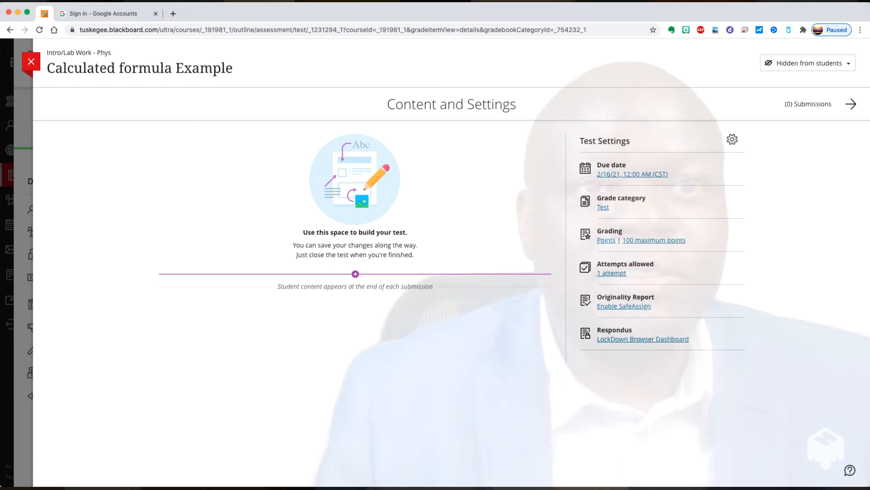
Add a Calculated Formula question and begin its text with "A plane accelerates uniformly from rest at a rate of [a] m/s"
click(355, 274)
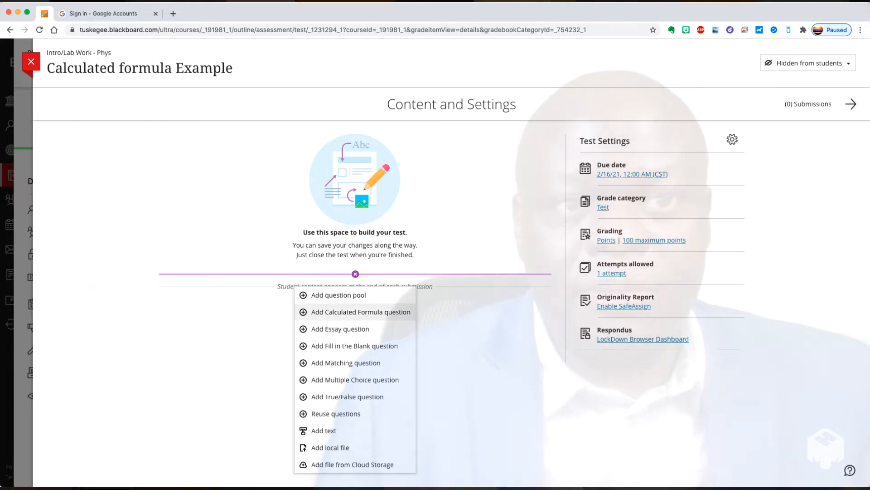
click(361, 312)
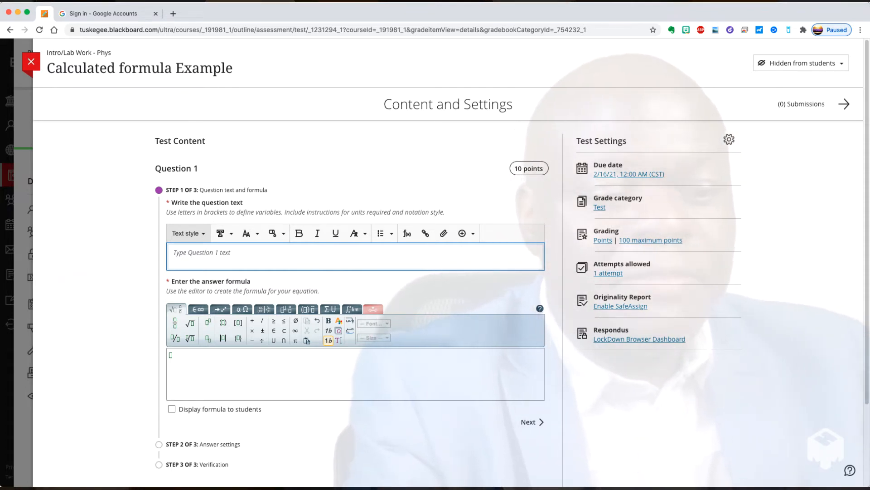
text(A pla)
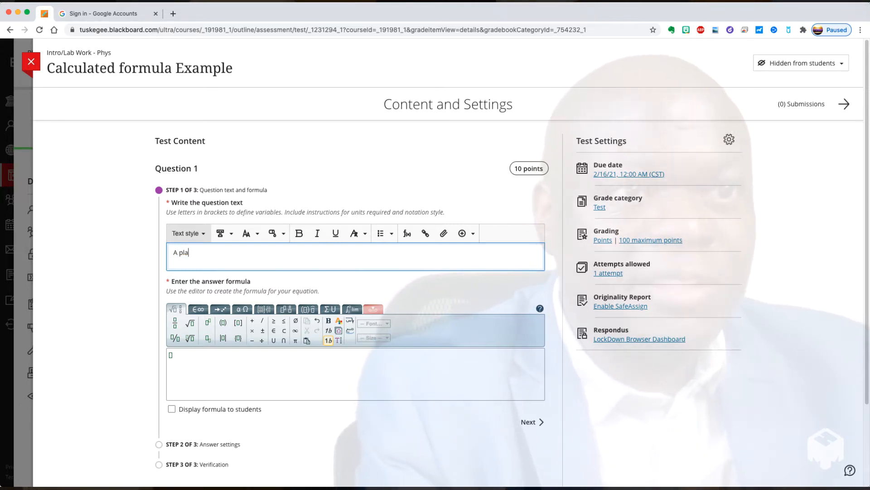
text(n)
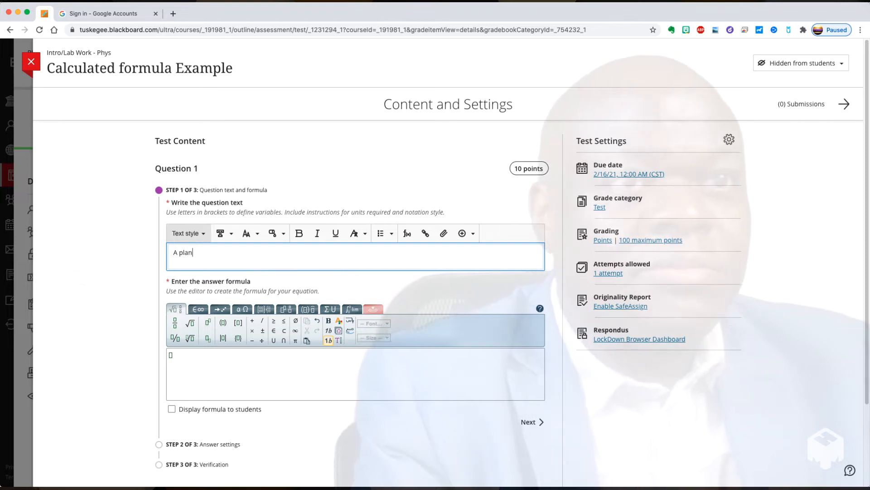
text(e acce)
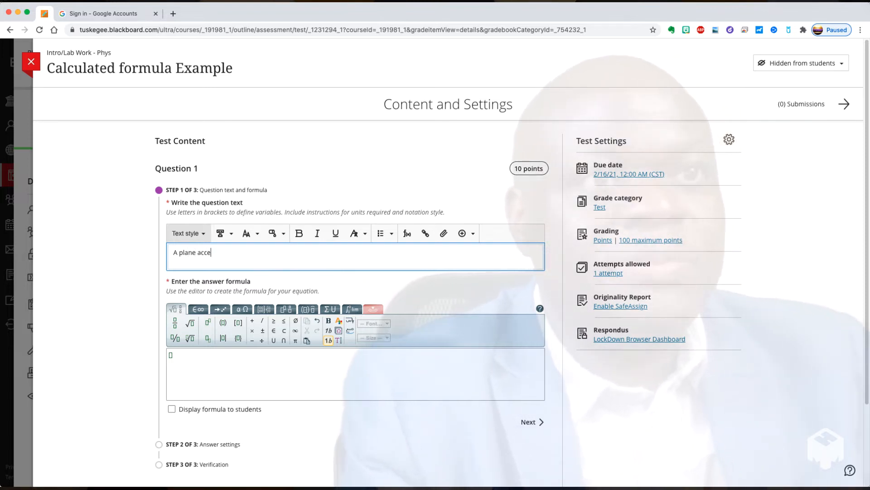
text(le)
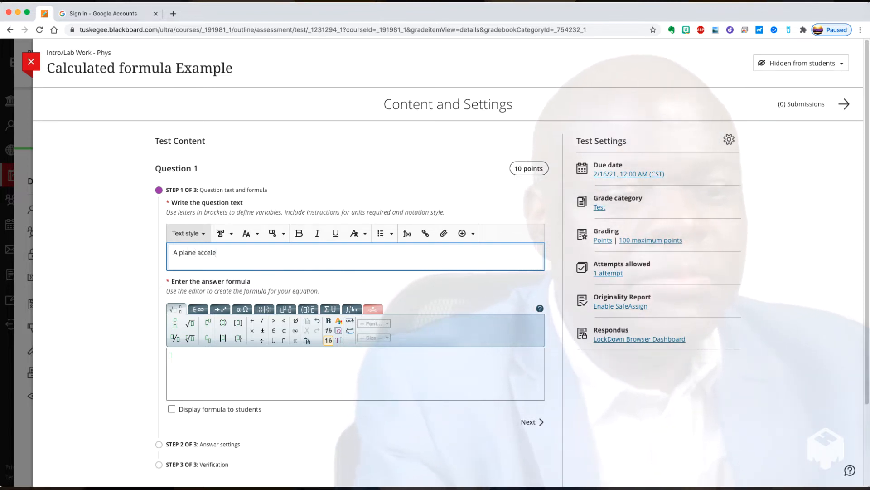
text(rates unif)
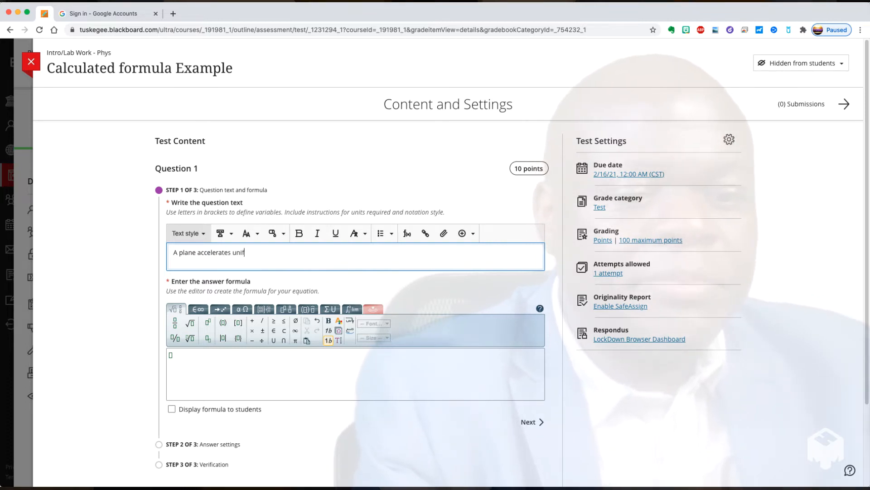
text(ormly )
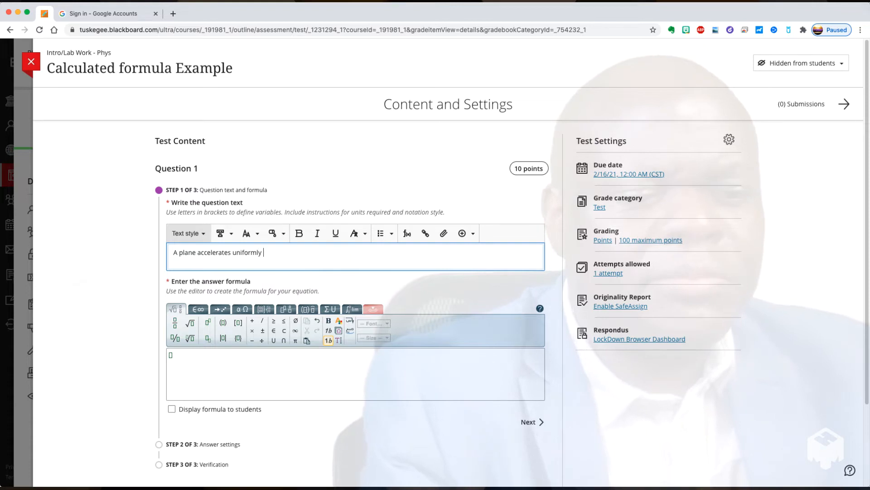
text(from res)
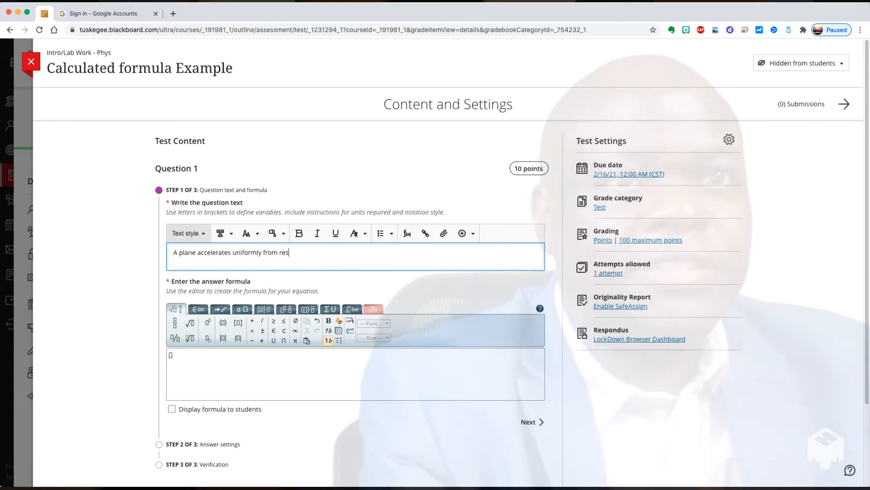
text(t at )
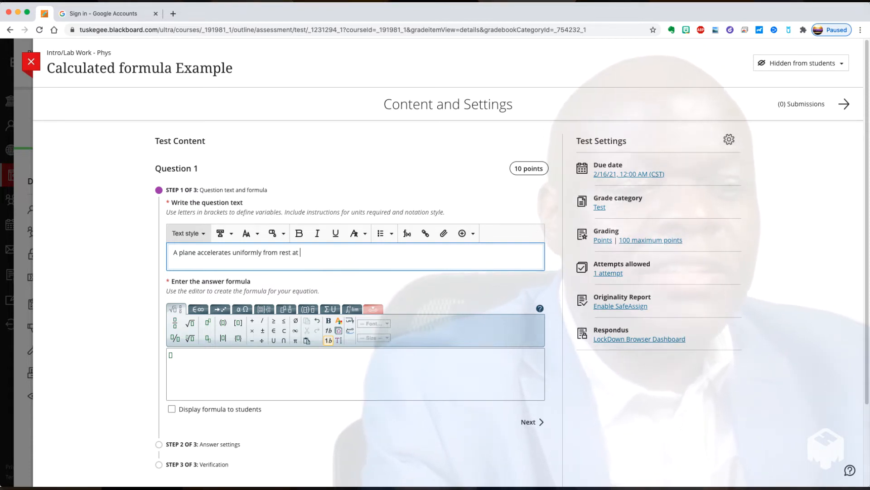
text(a)
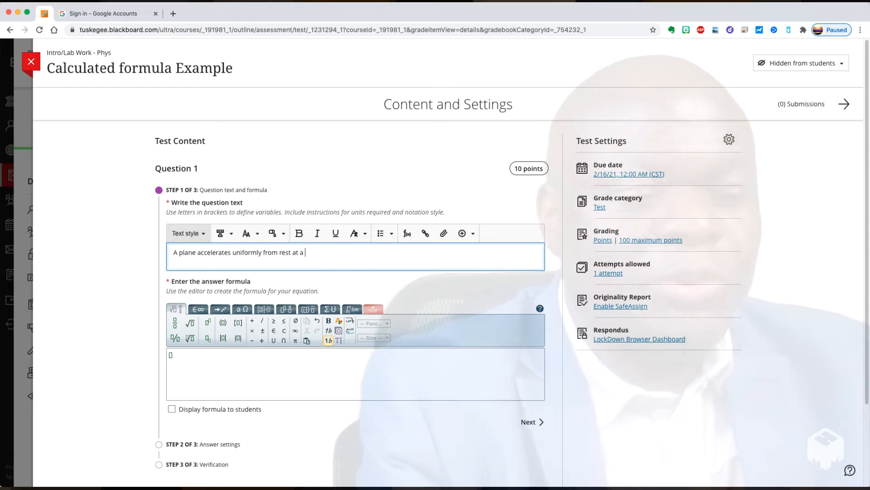
text( rate )
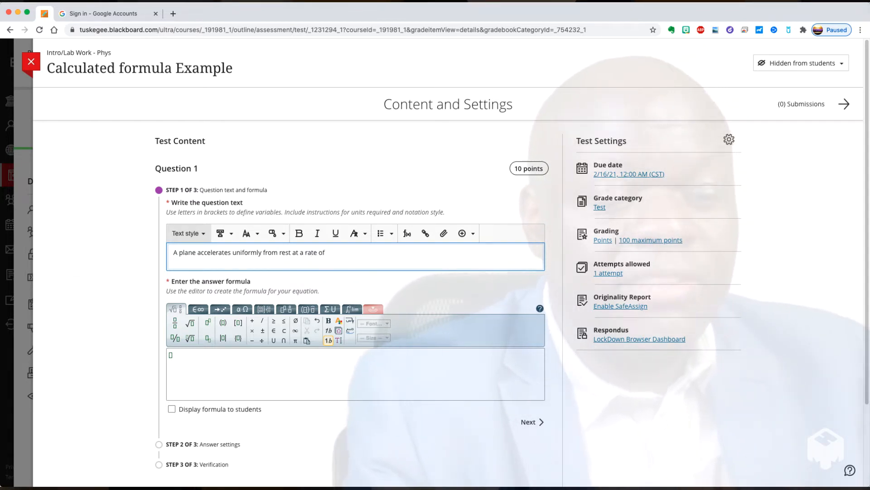
text(of)
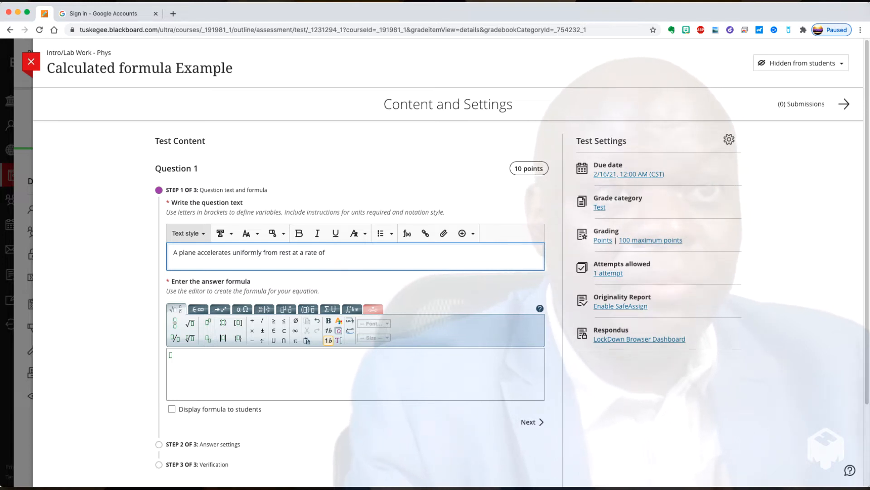
text( [)
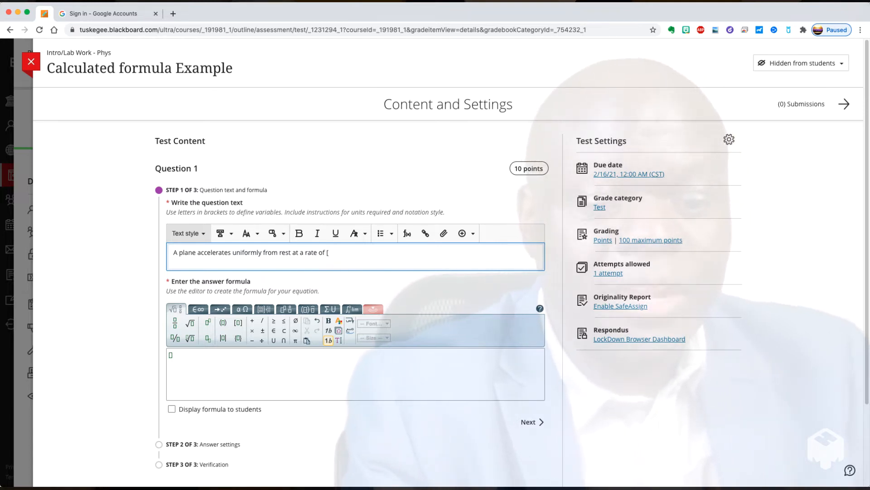
text(a])
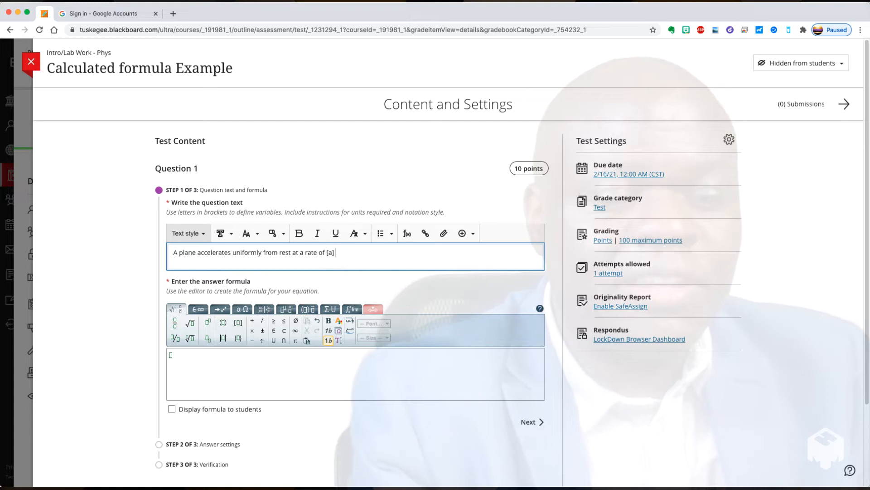
text( m/s)
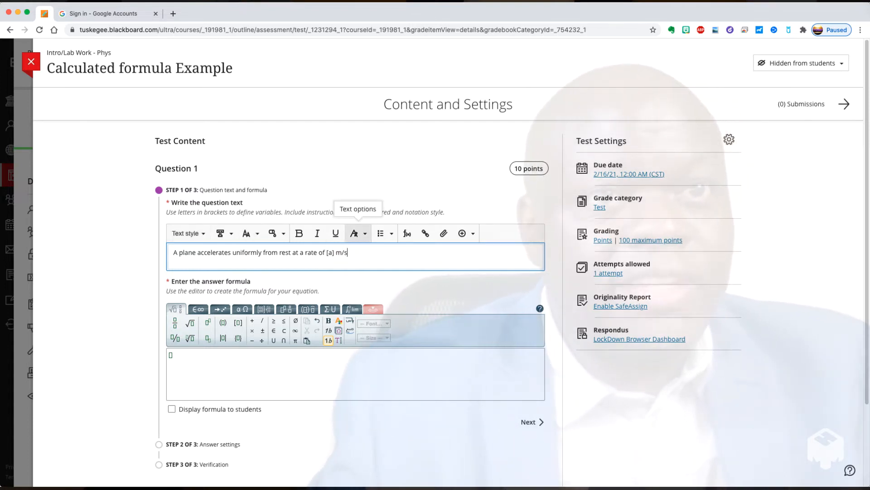
Add a superscript 2 after "m/s" and end the sentence with a period in normal text
click(354, 233)
click(194, 252)
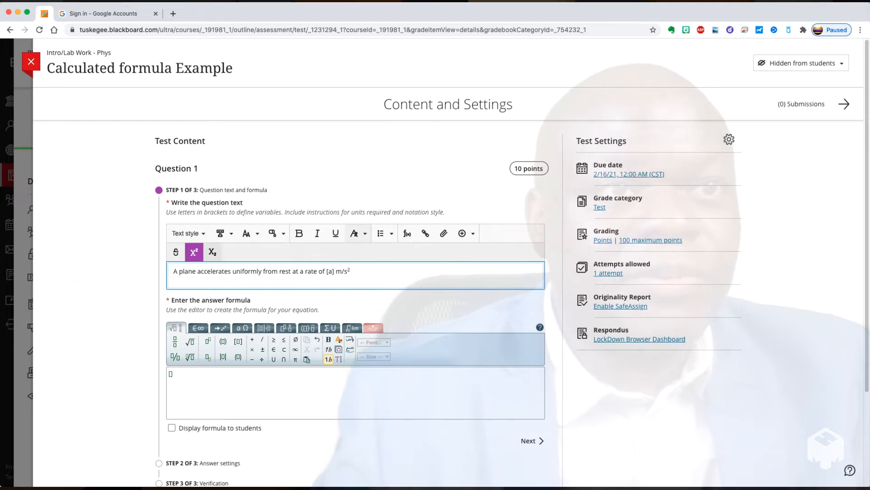
click(194, 252)
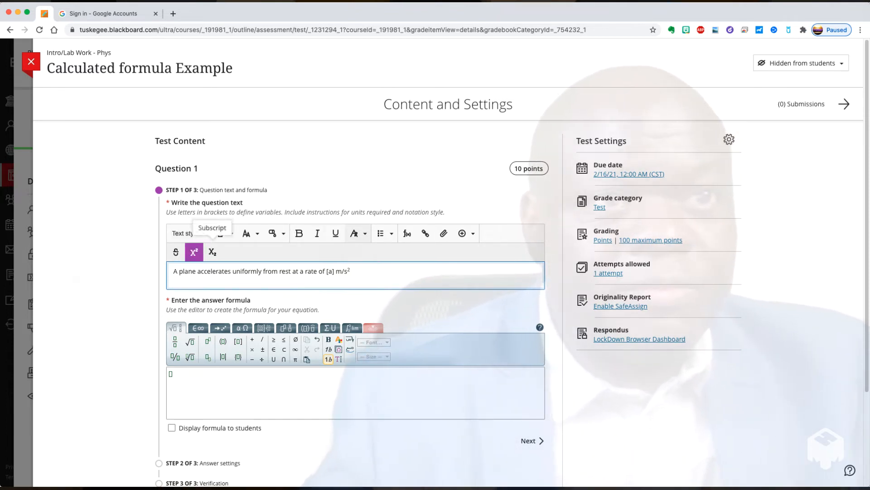
text(. )
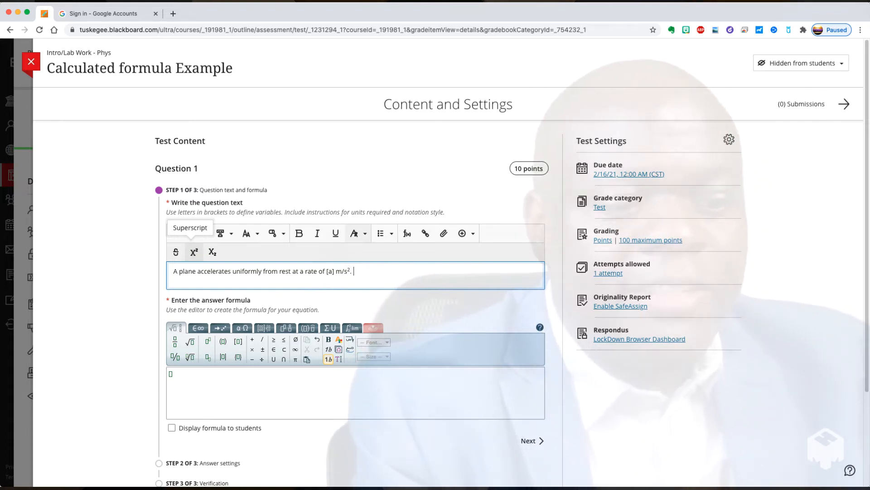
Add the second sentence of the question text: "Calculate its speed at the end of a [x] m runway."
text(Calcula)
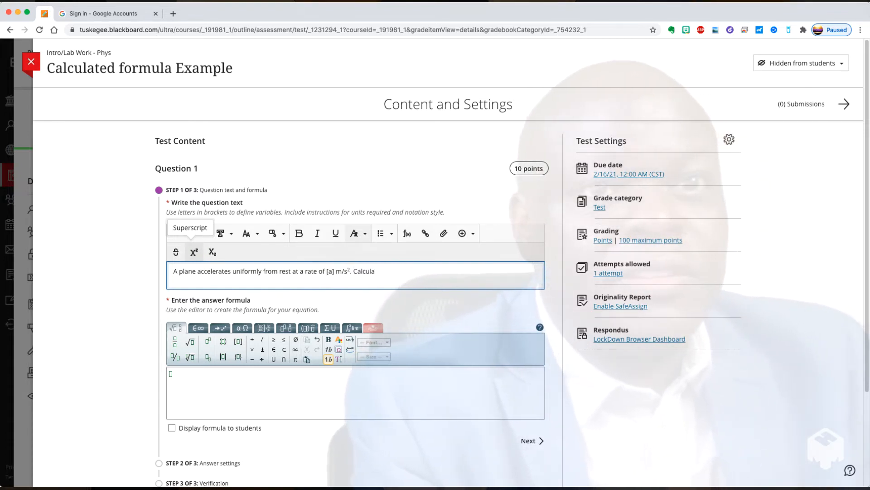
text(te)
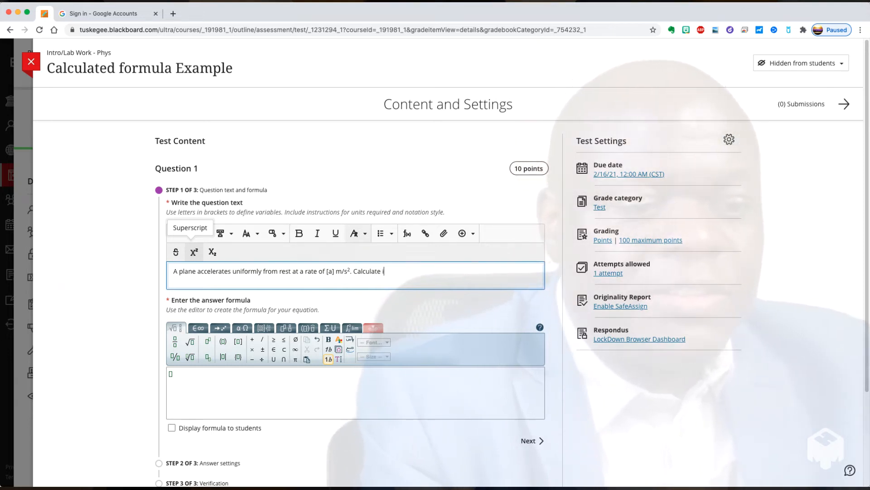
text( i)
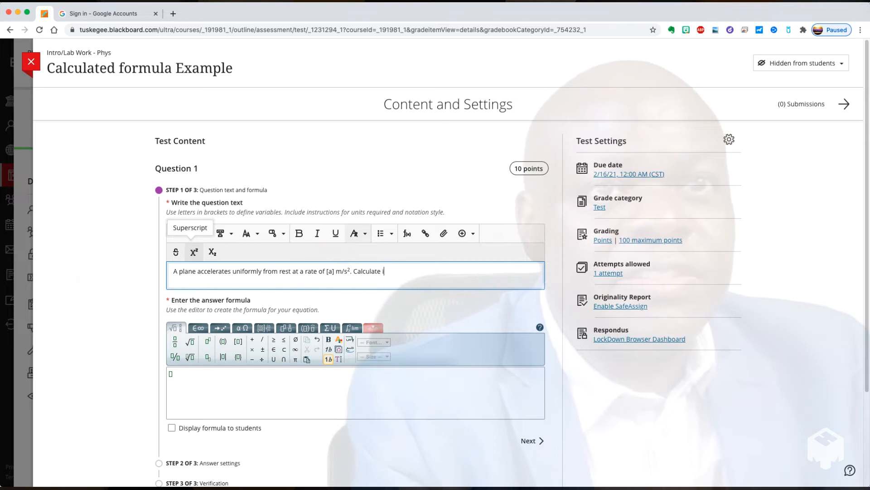
text(ts speed at the end of a)
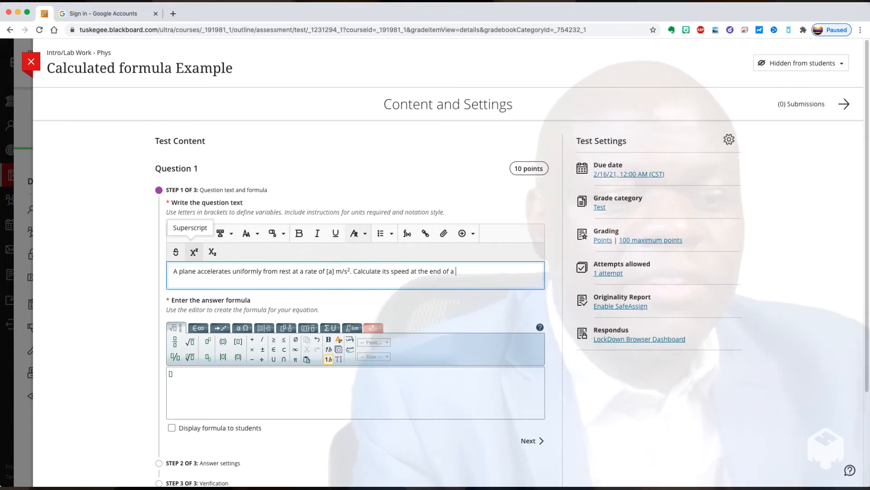
text([x])
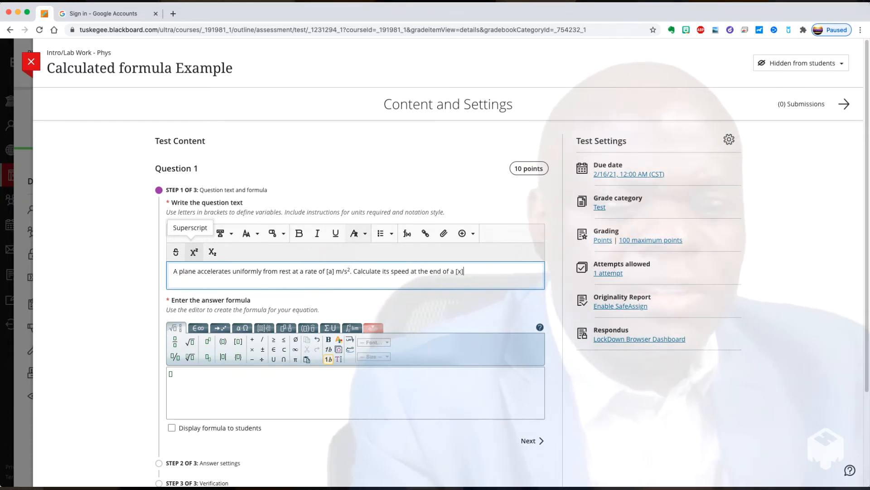
text( m run)
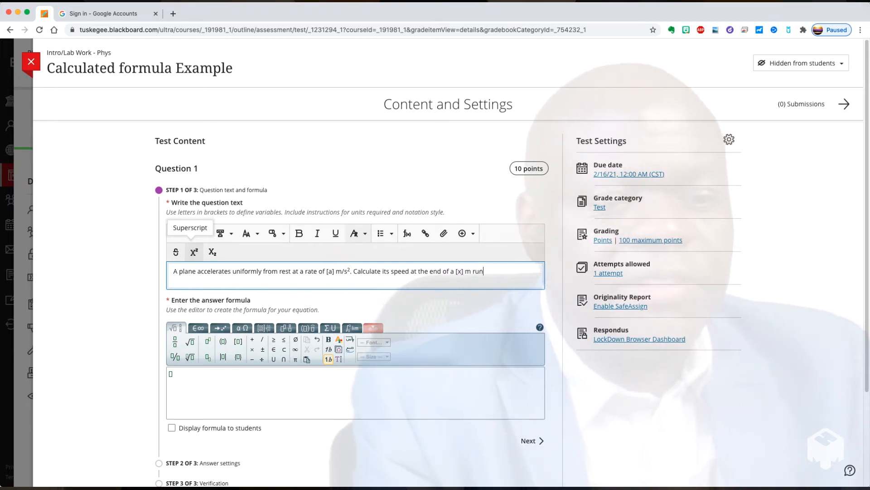
text(way)
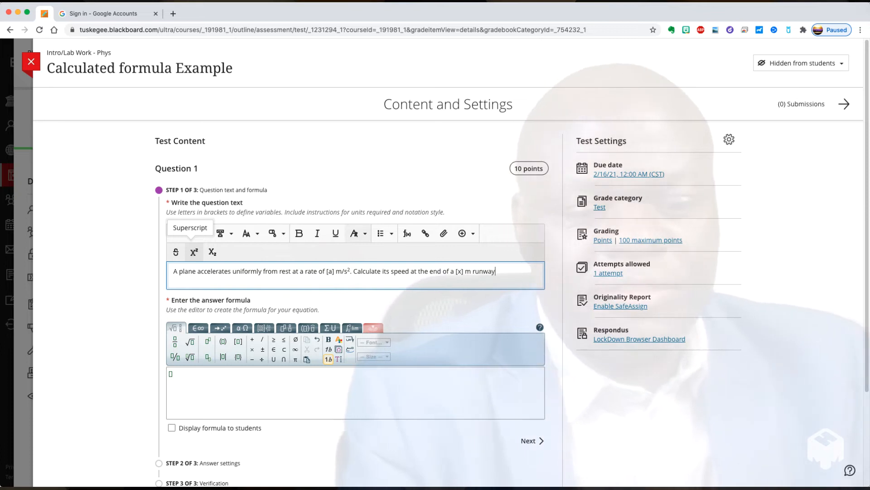
text(.)
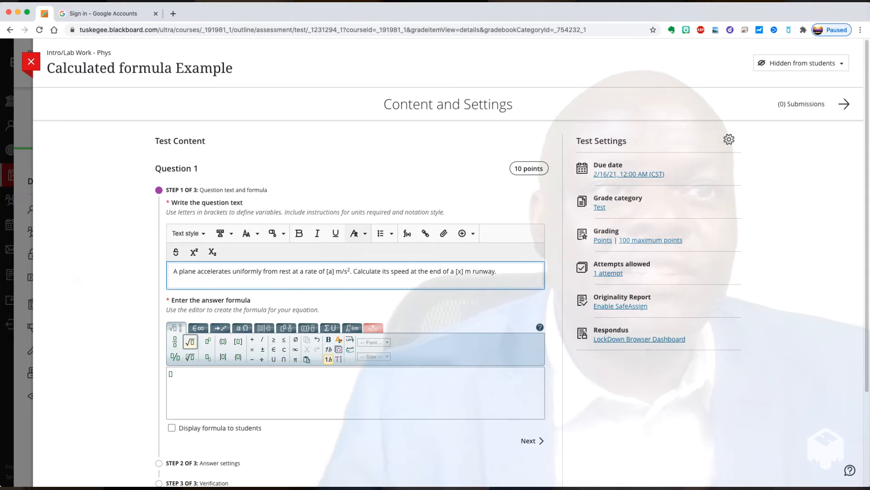
Enter the answer formula as the square root of 2*a*x
click(171, 374)
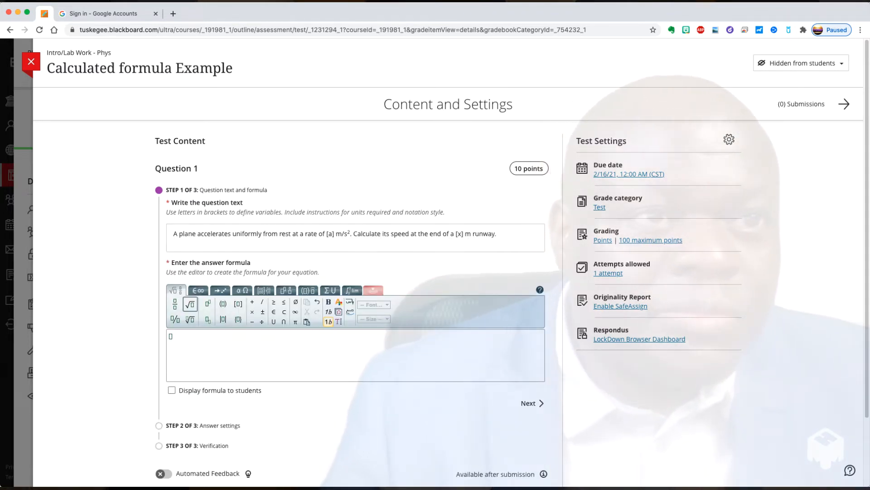
text(2*a)
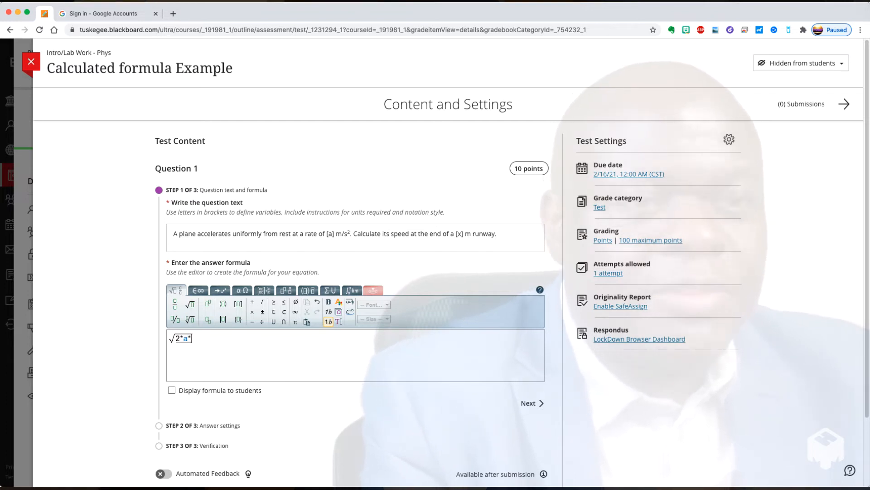
text(*x)
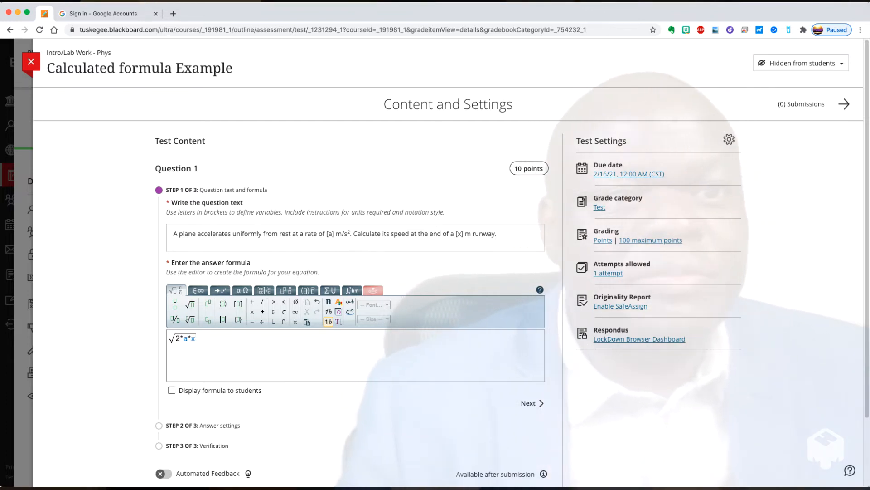
Proceed to the answer settings and set the rounding to 3 significant figures
scroll(448, 272, down, 2)
scroll(447, 272, down, 2)
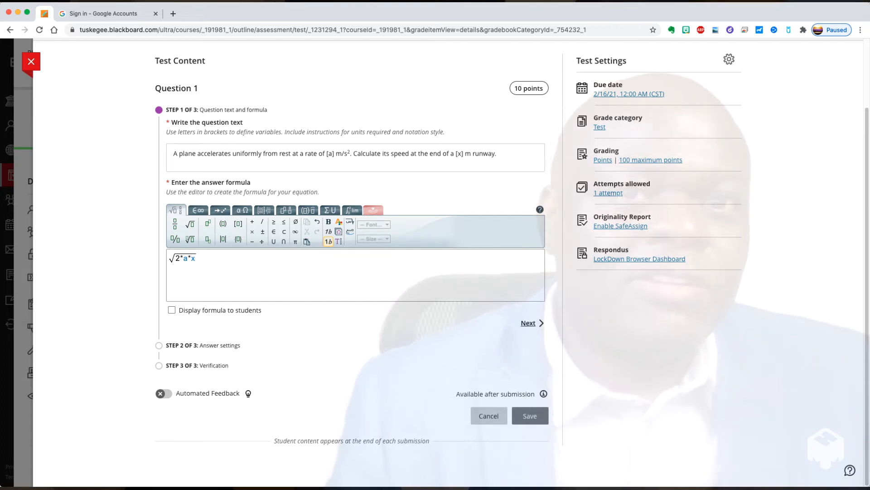
click(529, 323)
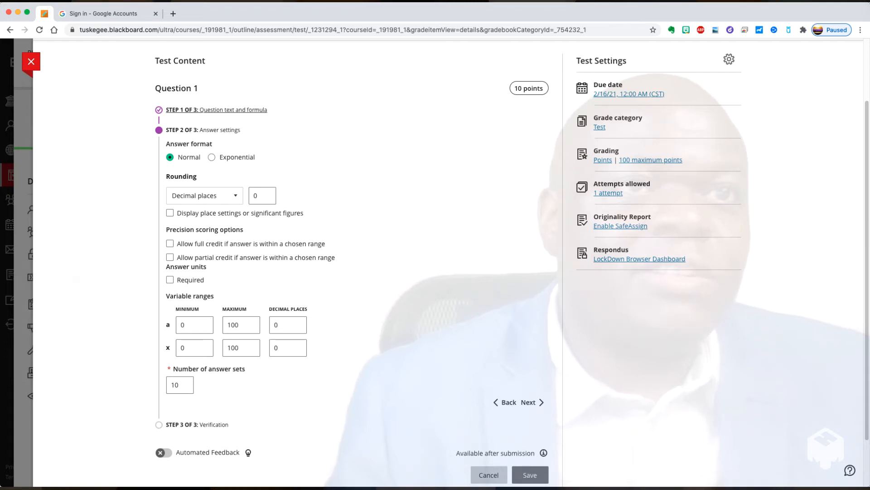
click(204, 196)
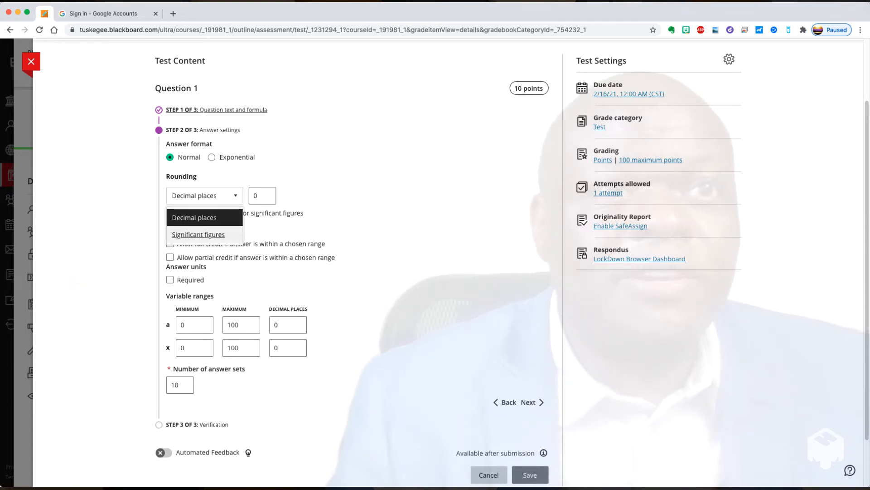
click(198, 234)
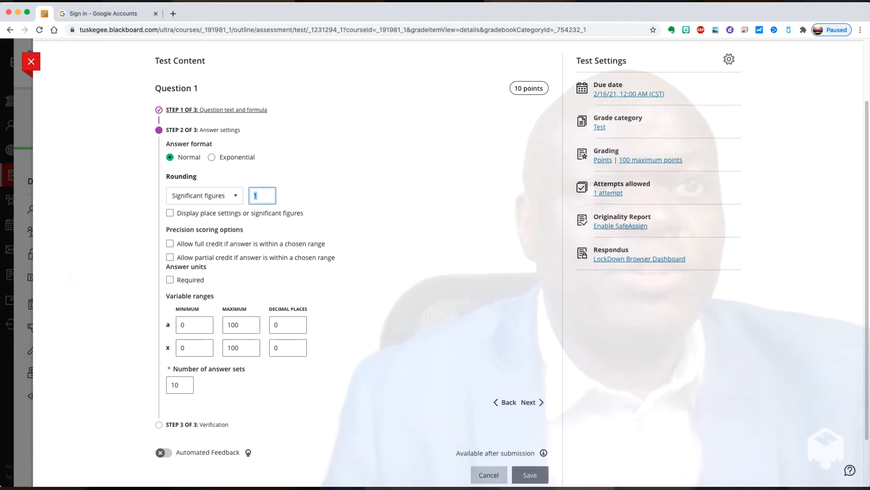
text(3)
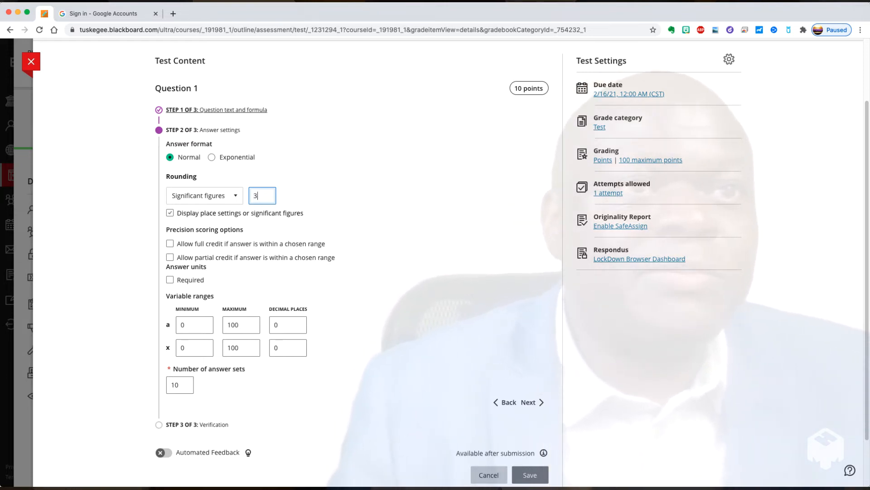
Display the significant figures setting to students and allow full credit for answers within a number range of +/- 0.1
click(170, 213)
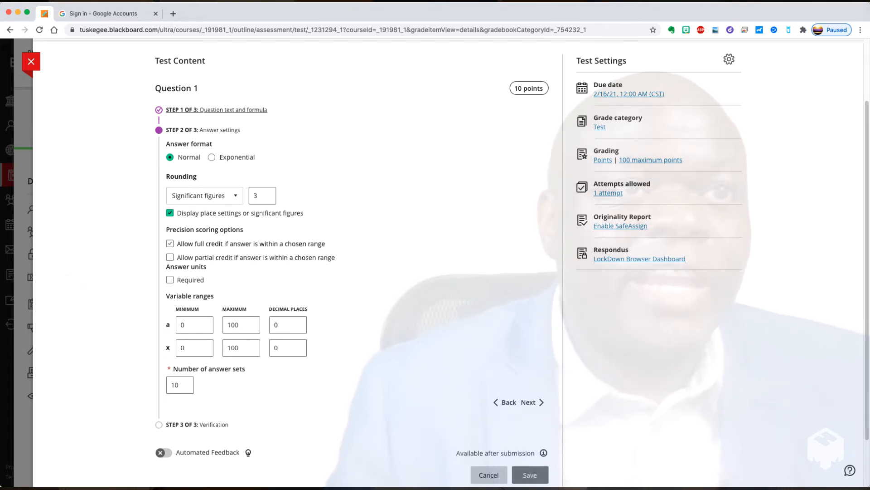
click(170, 243)
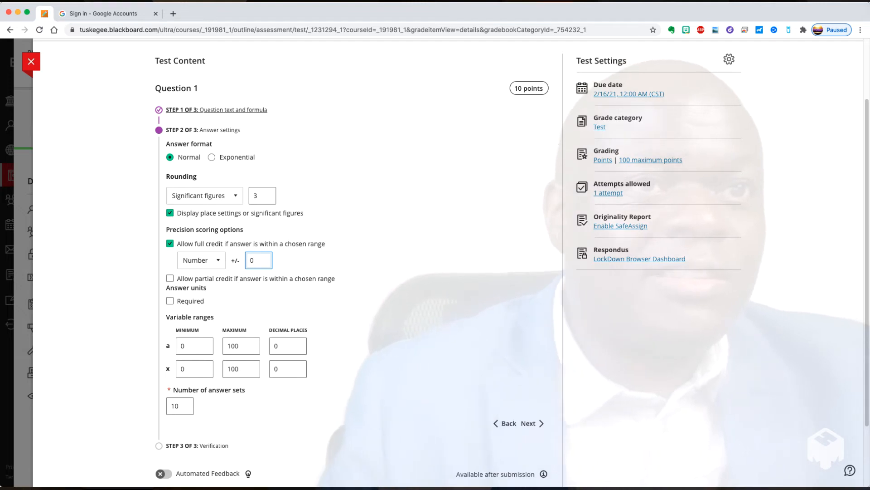
text(.1)
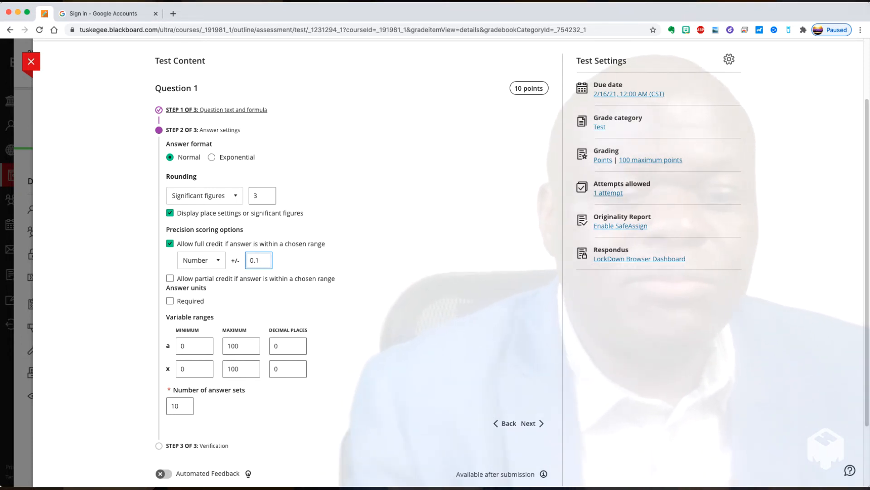
text(0)
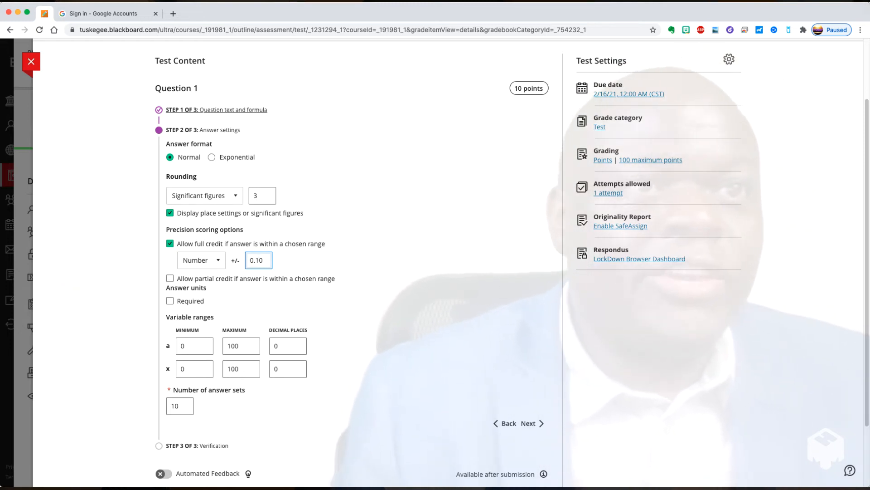
click(202, 260)
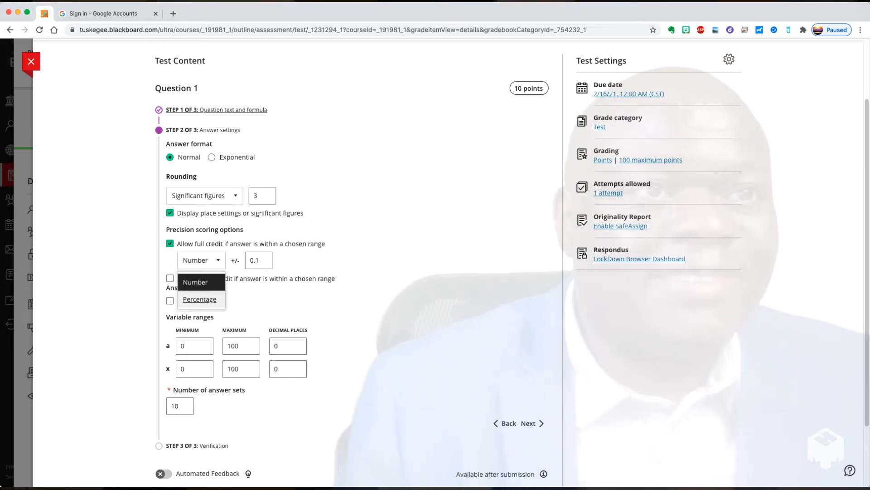
click(201, 282)
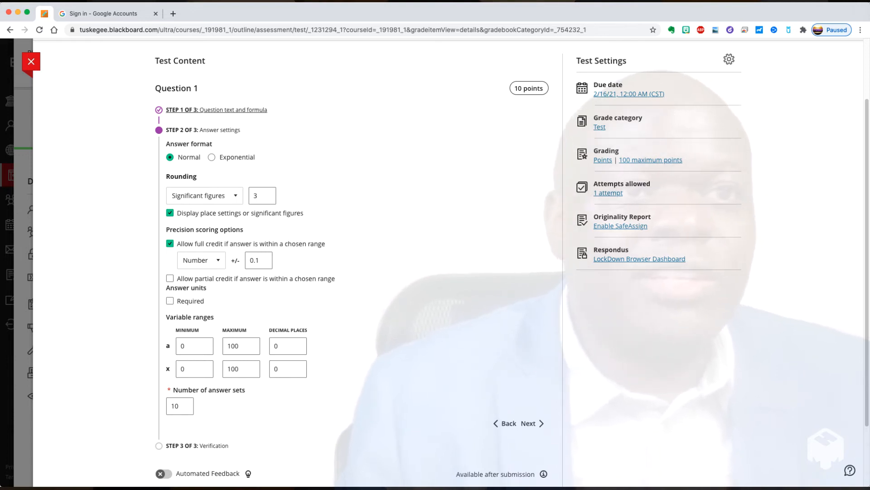
Set the range of variable a to minimum 5 and maximum 10 with 2 decimal places
scroll(512, 266, down, 1)
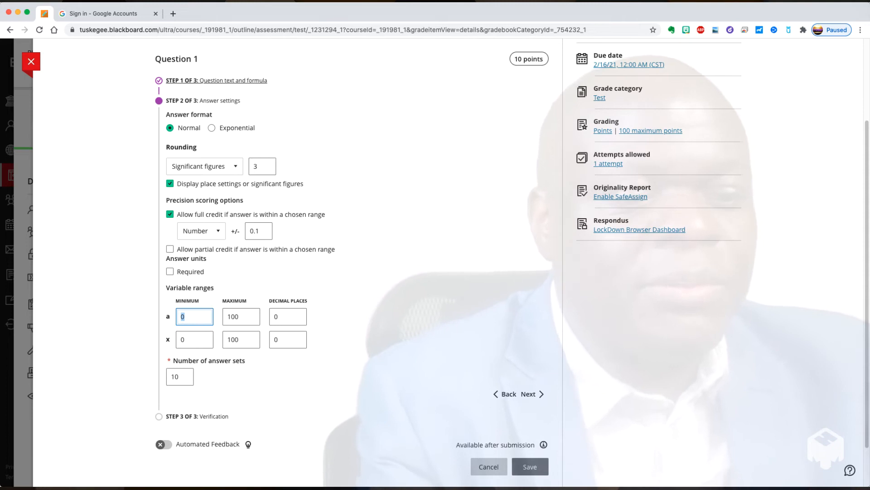
text(5)
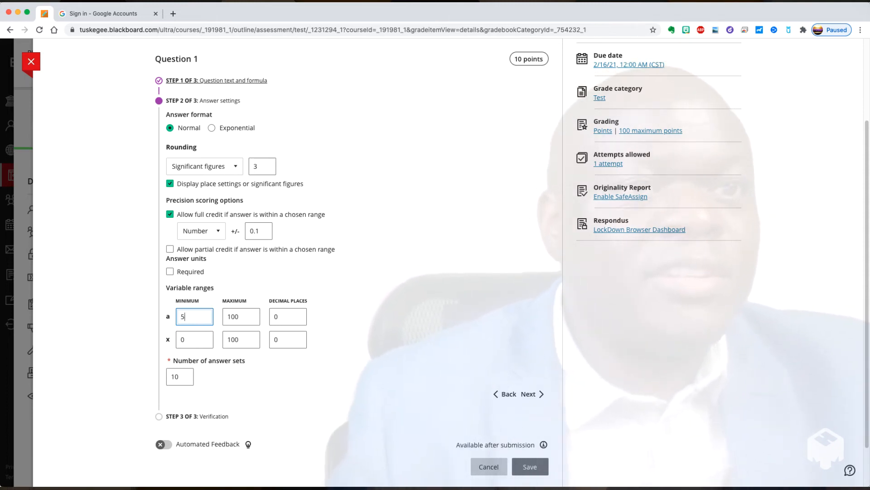
key(Tab)
text(10)
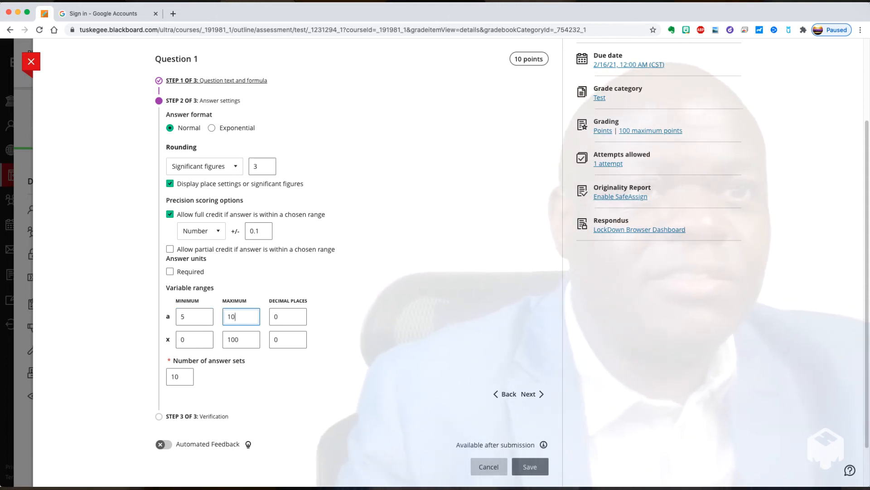
key(Tab)
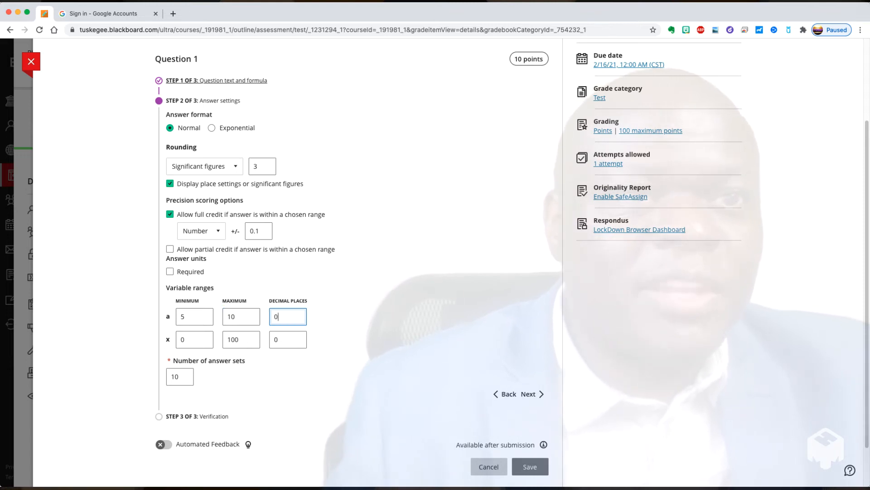
text(.)
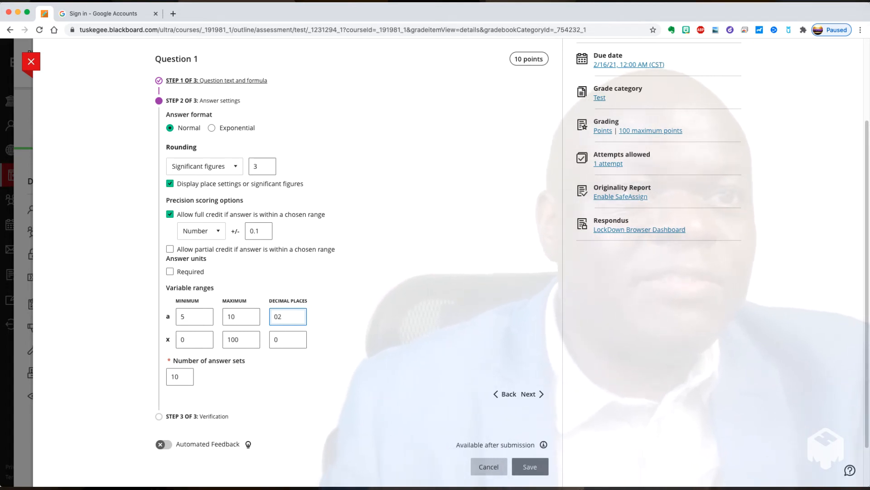
Set the range of variable x to minimum 10 and maximum 200 with 2 decimal places
key(Tab)
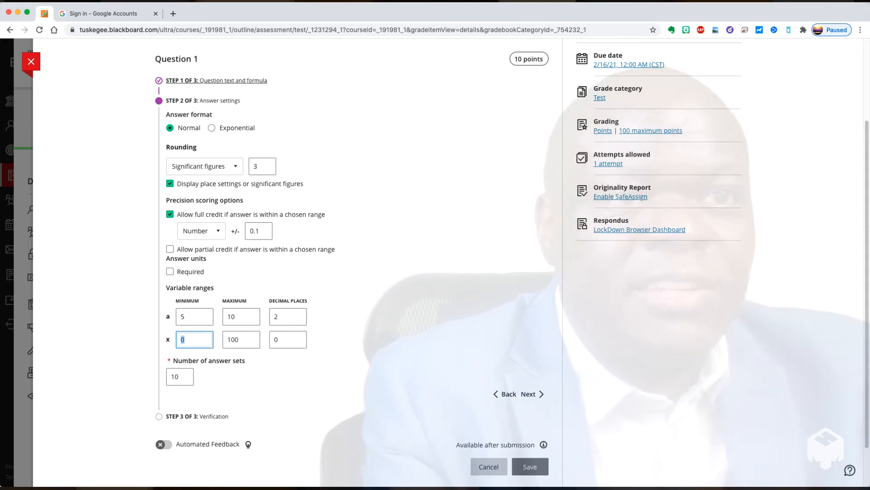
text(10)
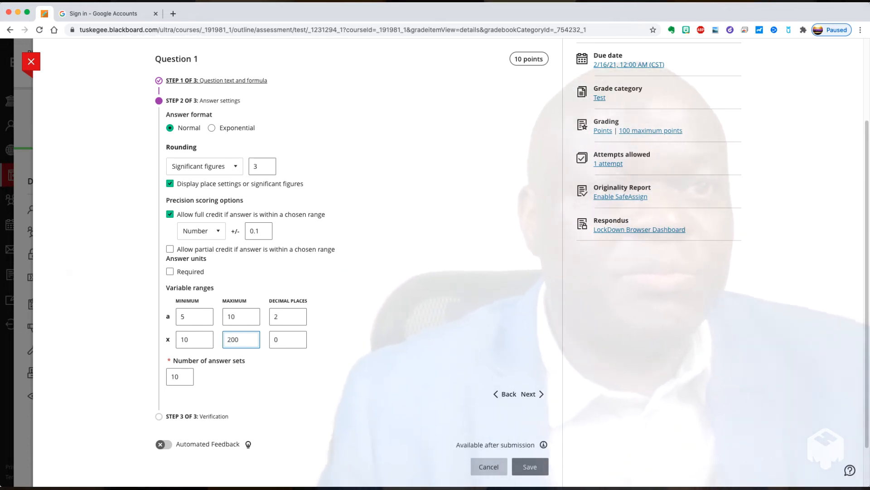
click(281, 339)
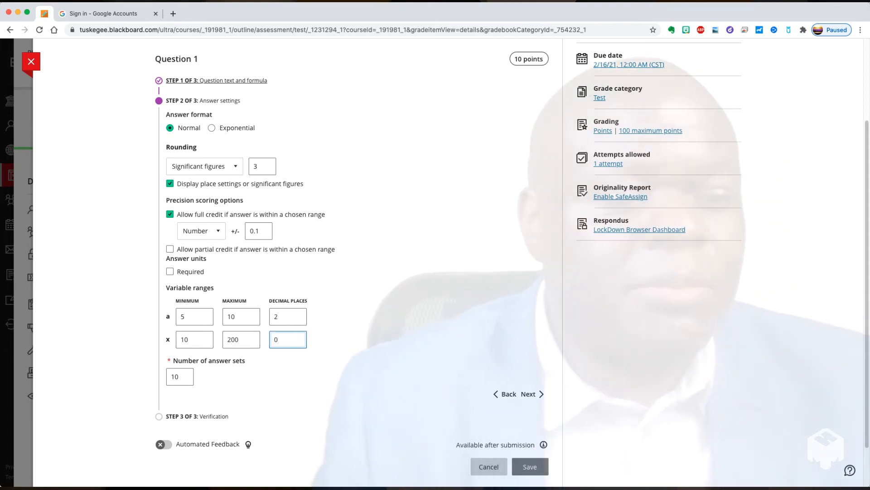
text(2)
click(362, 347)
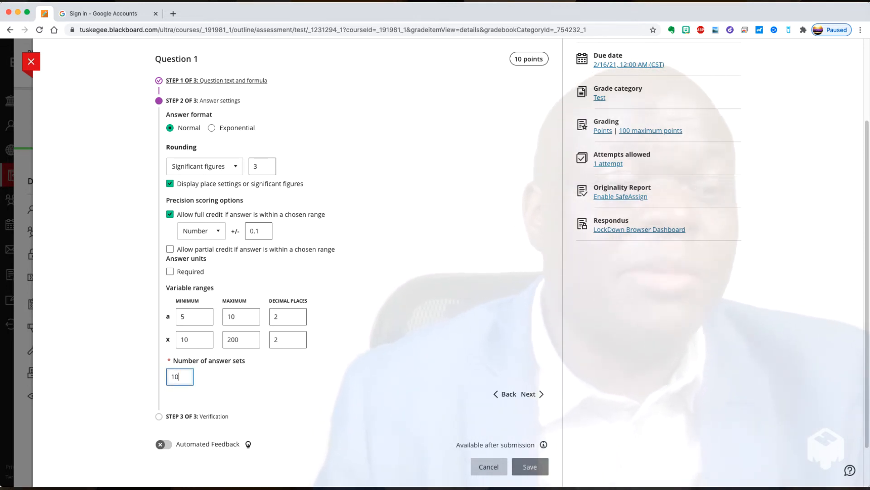
Set the number of answer sets to 100 and proceed to verification to check the generated answers
text(0)
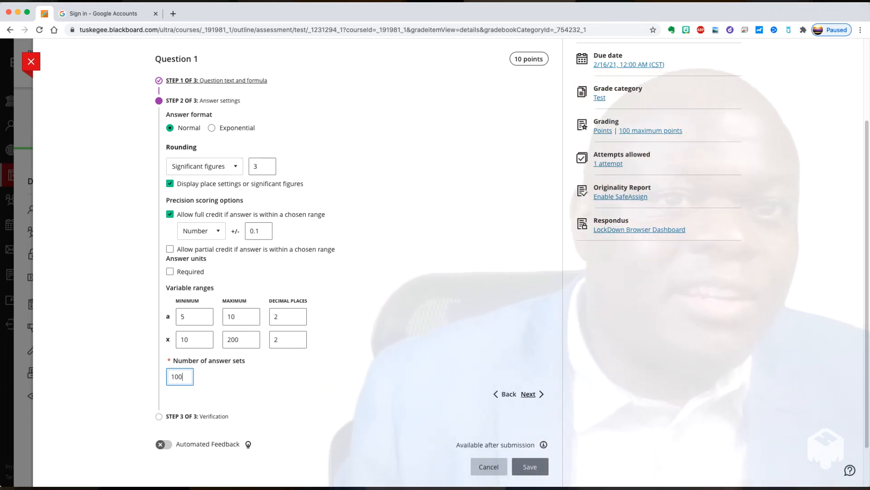
click(529, 394)
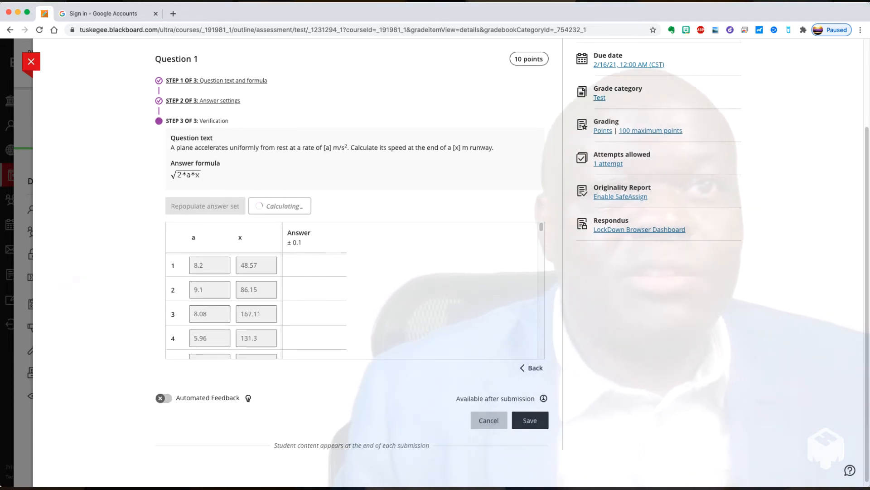
scroll(355, 290, down, 1)
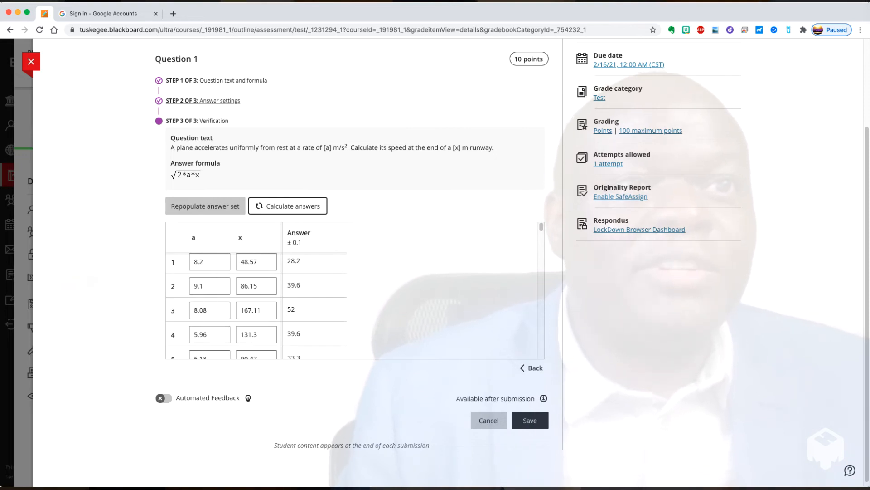
scroll(355, 290, down, 15)
scroll(355, 290, down, 20)
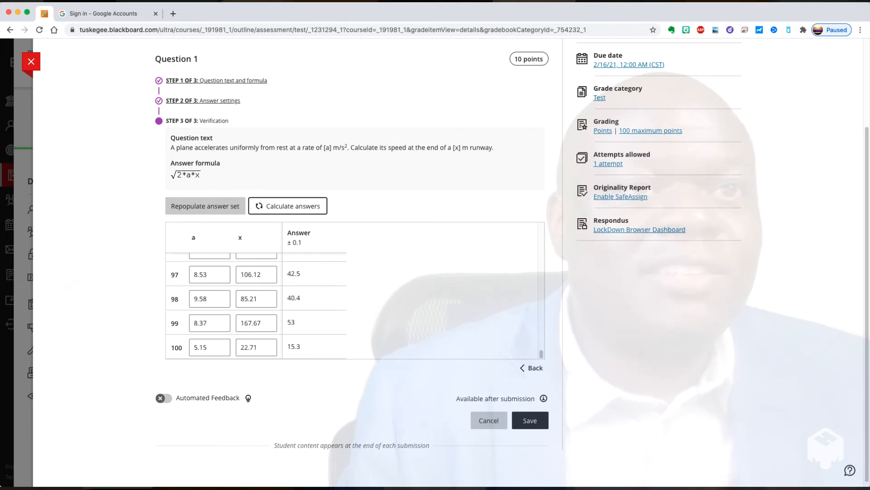
scroll(355, 290, down, 1)
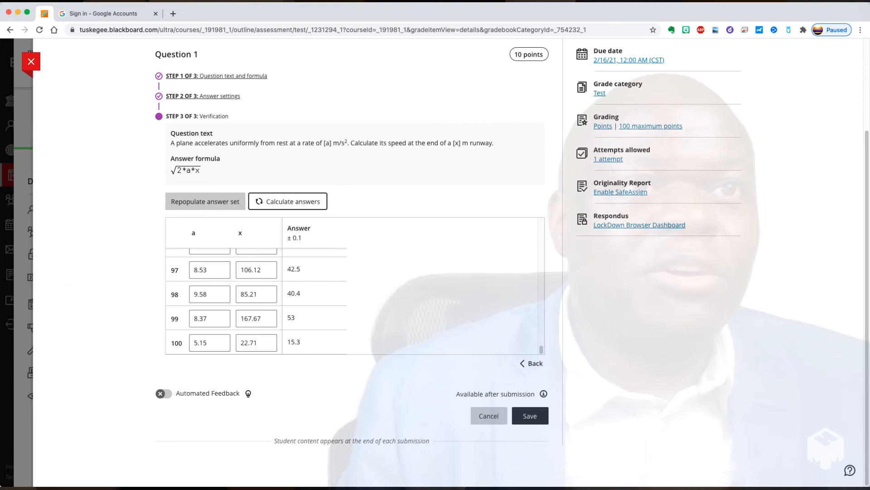
Repopulate the answer set with new a and x values and save the question
scroll(256, 302, up, 5)
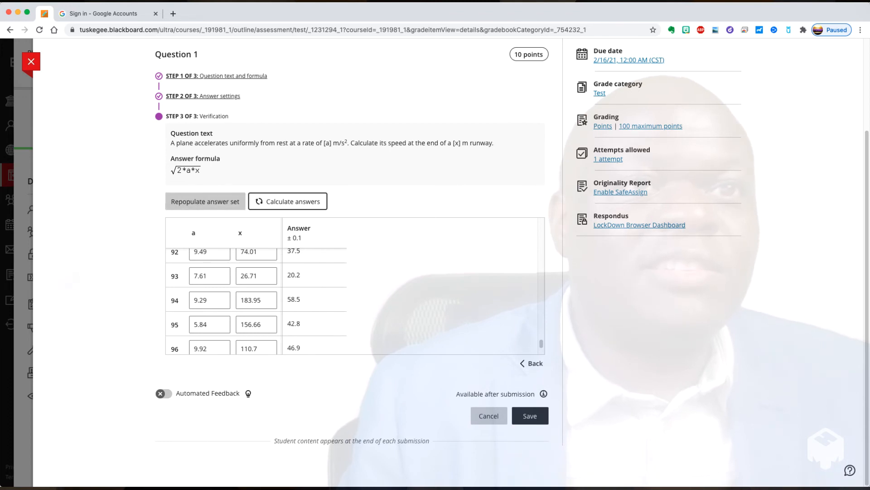
click(288, 202)
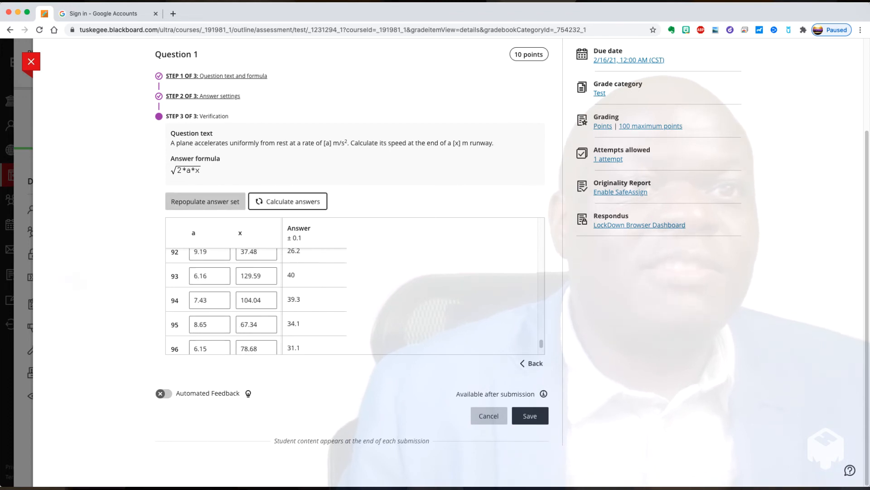
scroll(355, 290, up, 12)
scroll(356, 290, up, 3)
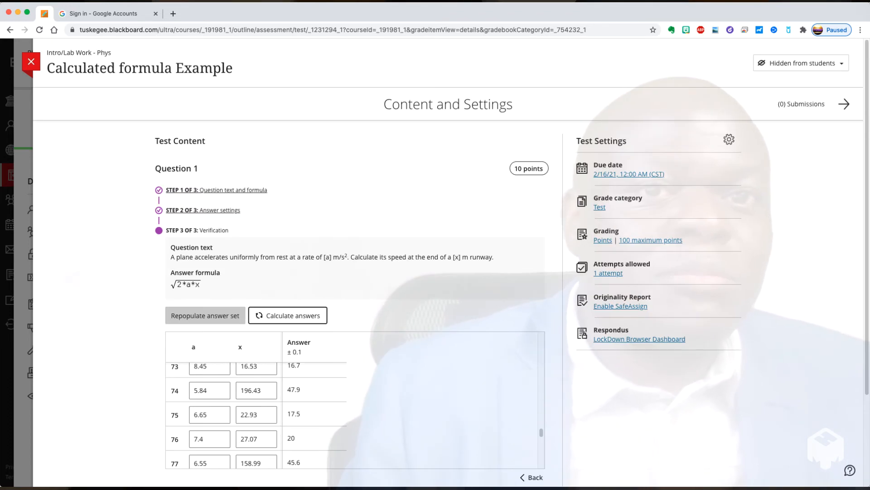
scroll(355, 404, down, 12)
scroll(355, 291, down, 3)
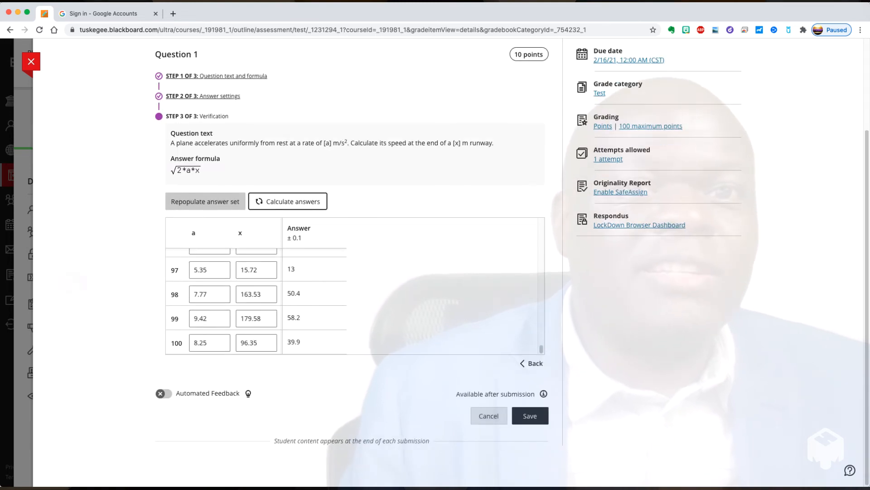
click(530, 416)
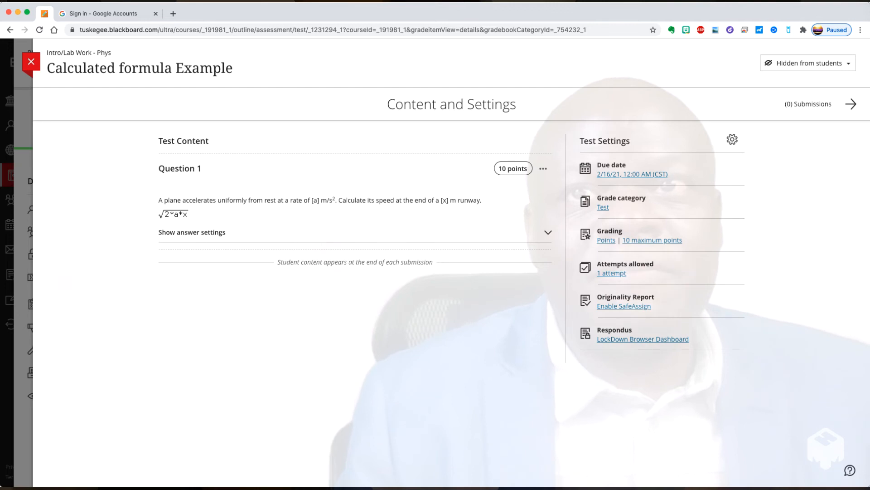
Make the Calculated formula Example test and its TEMP folder visible to students
click(808, 63)
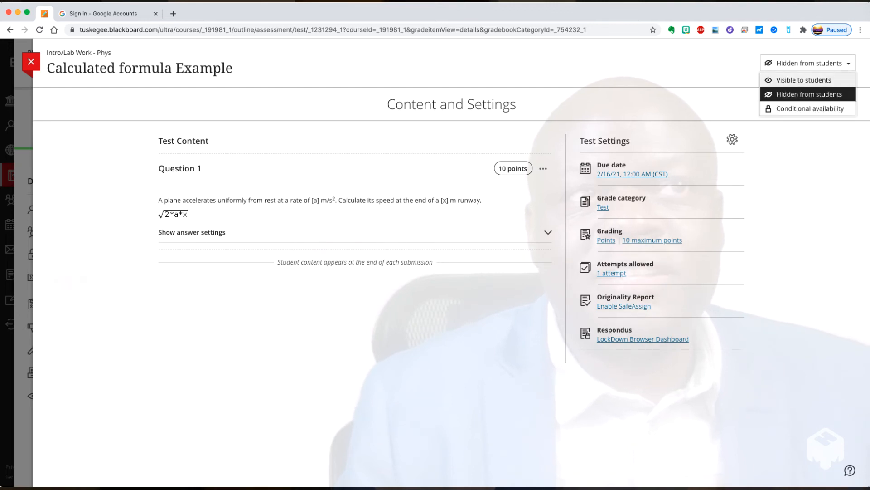
click(804, 79)
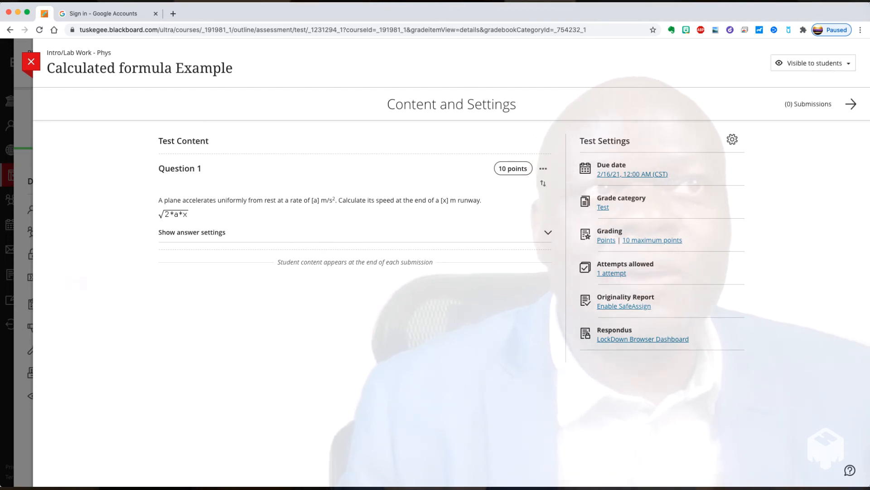
click(31, 61)
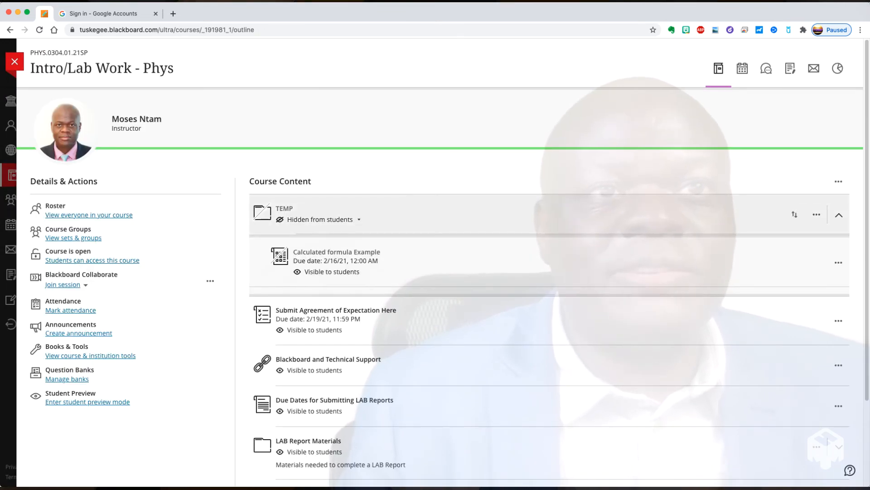
click(320, 219)
click(311, 236)
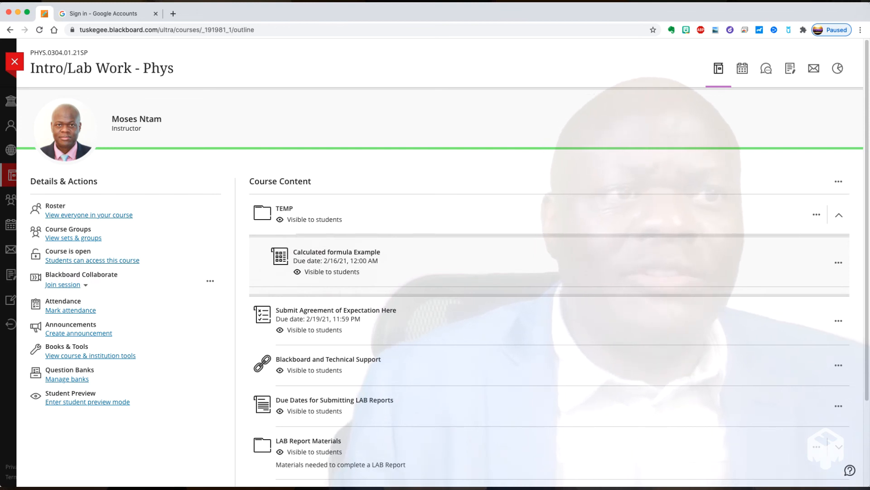
Start the student preview of the course and open the Calculated formula Example assessment from the TEMP folder
click(87, 401)
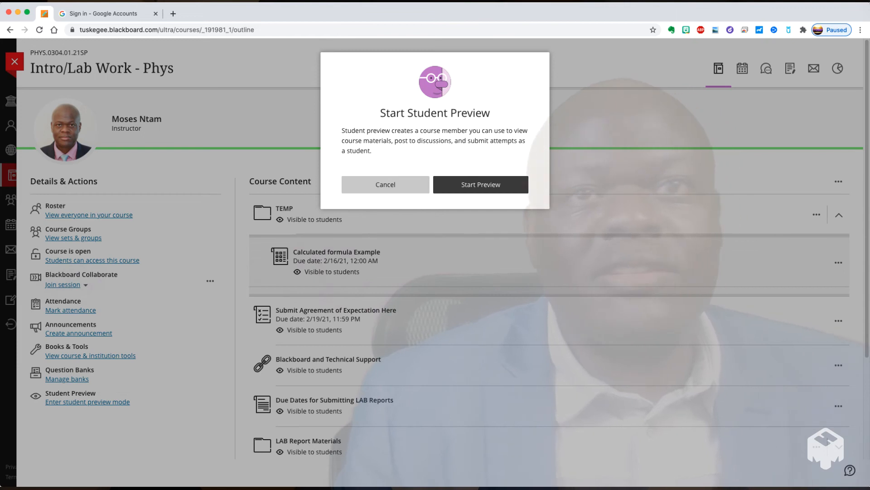
click(480, 185)
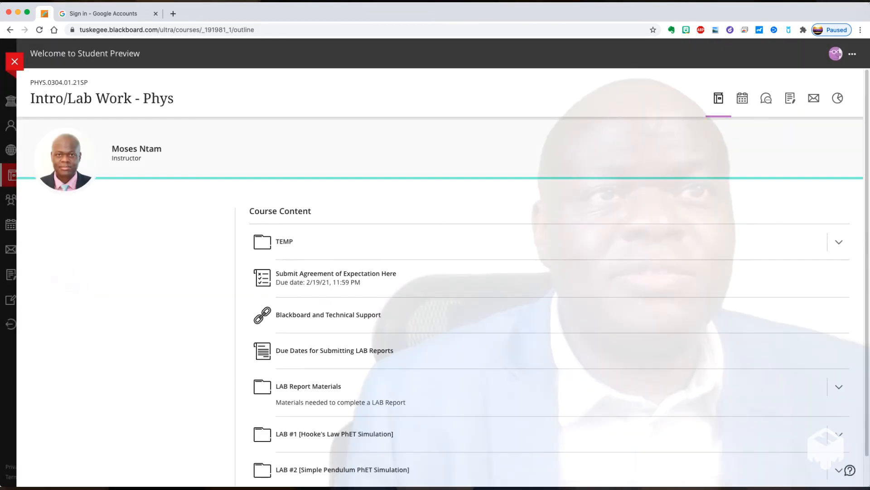
click(285, 242)
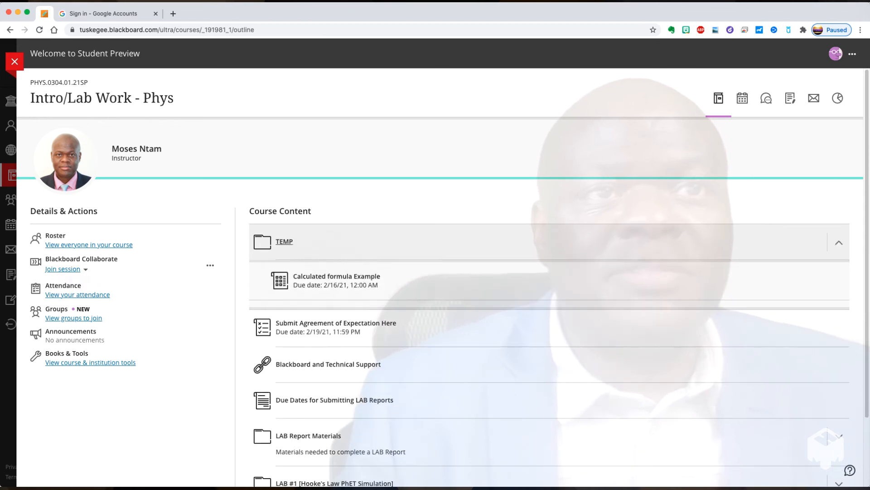
scroll(335, 277, down, 2)
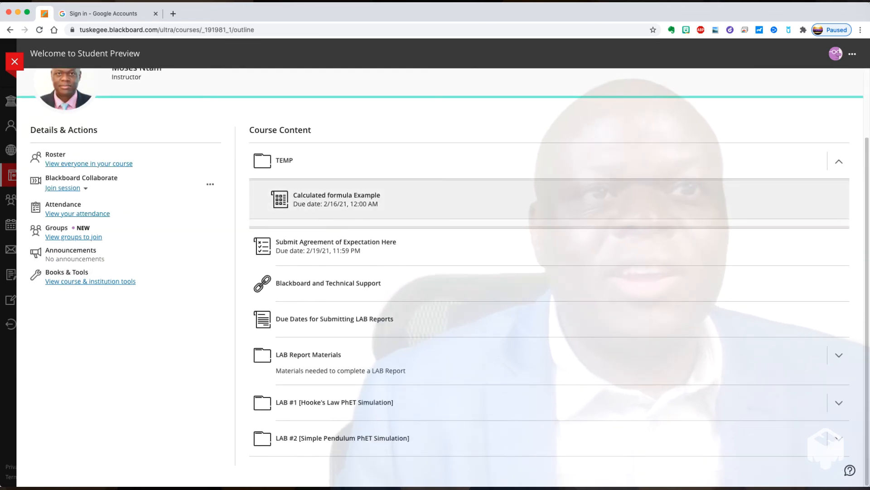
click(336, 195)
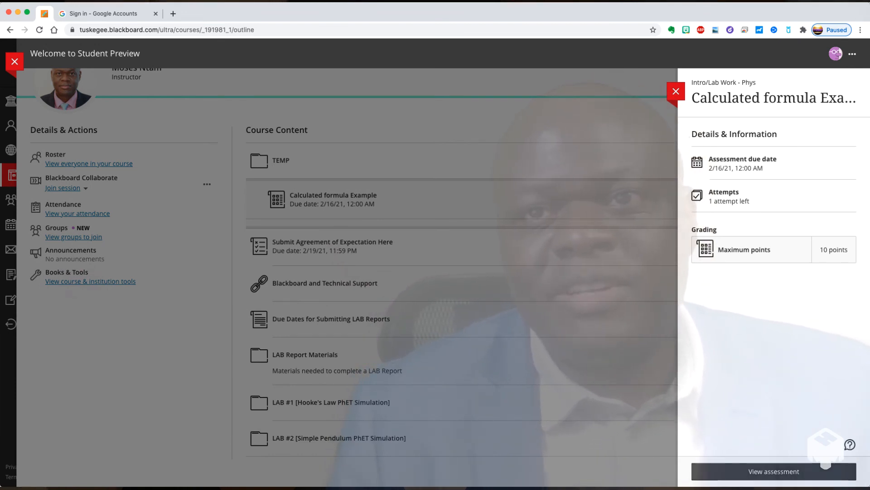
click(773, 471)
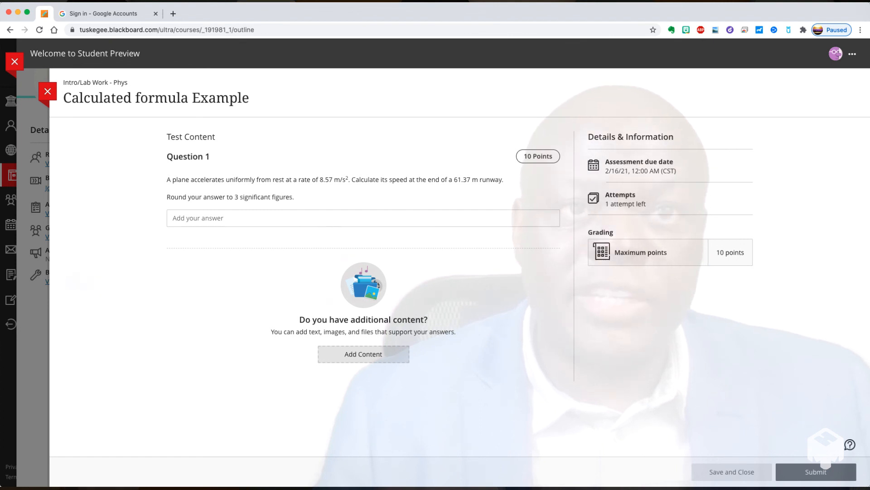
Answer Question 1 with 32.4, submit the Calculated formula Example test with confirmation, and open the graded submission
click(364, 218)
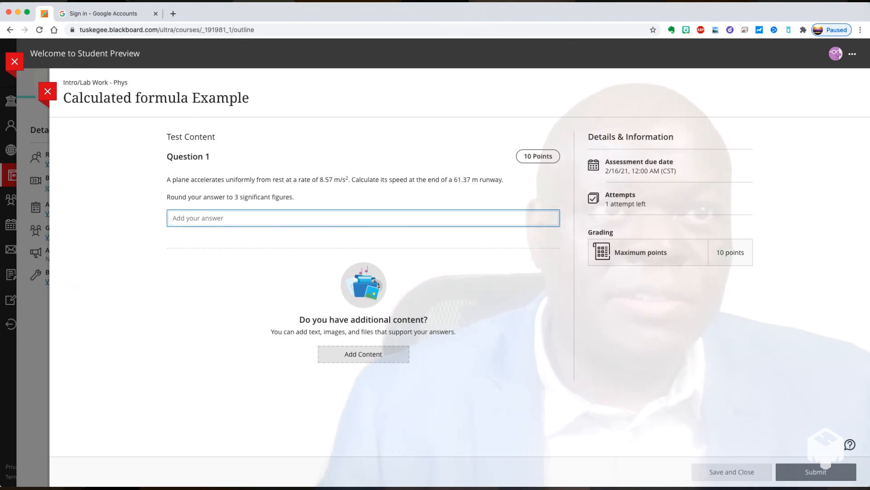
text(32.)
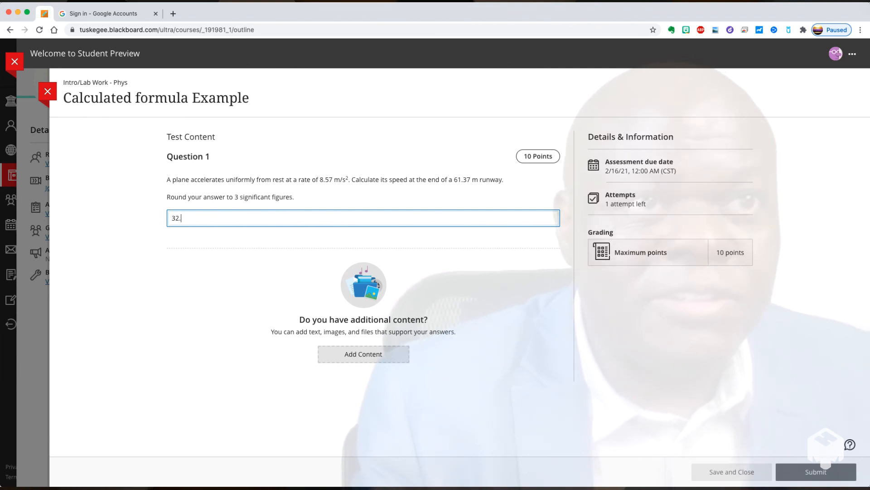
text(4)
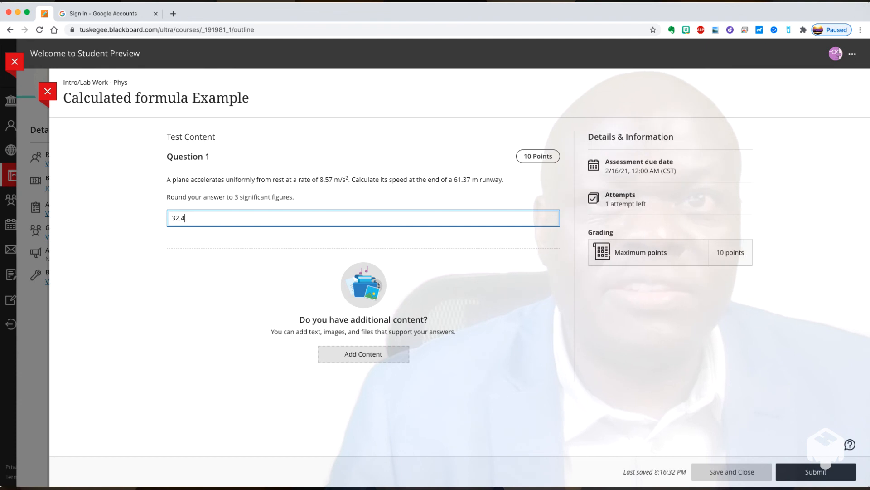
click(816, 472)
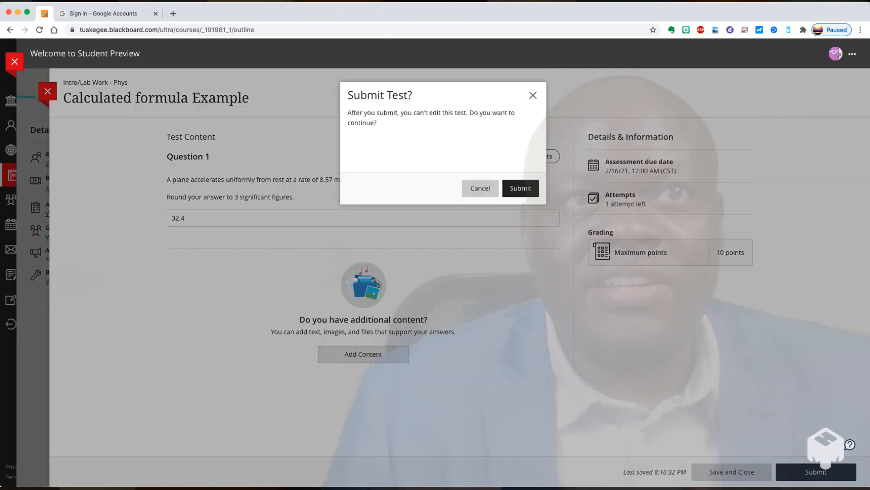
click(520, 188)
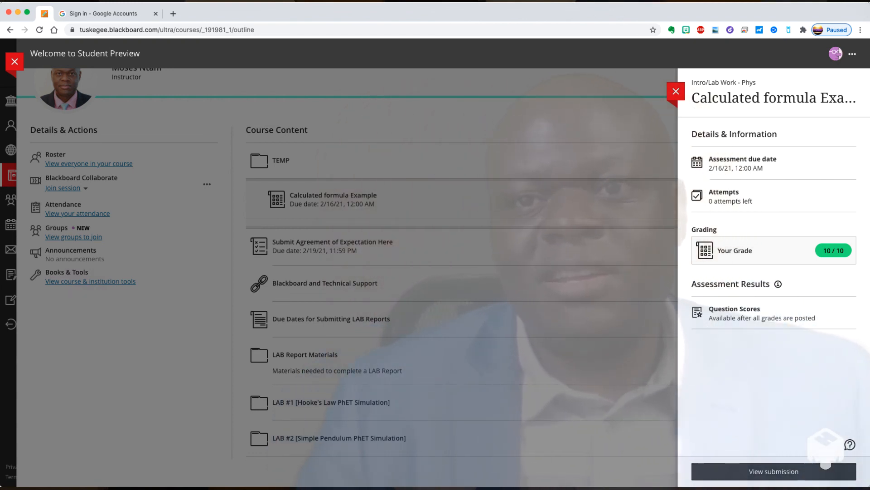
click(774, 471)
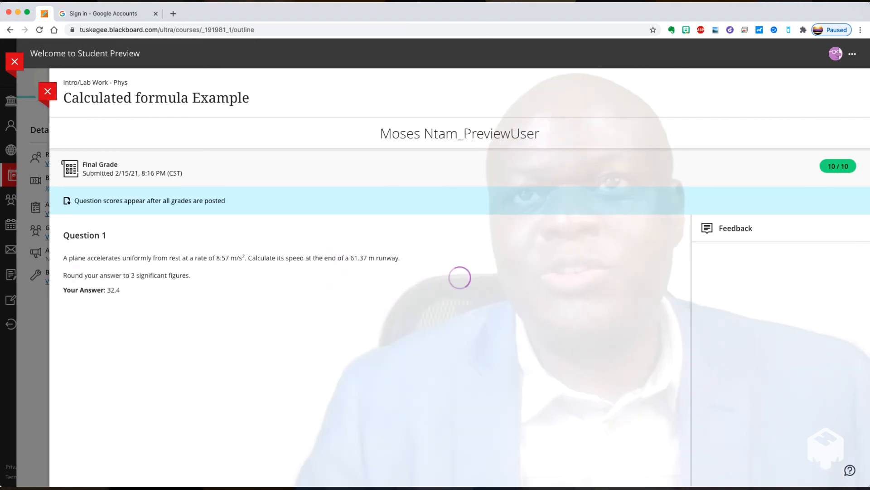